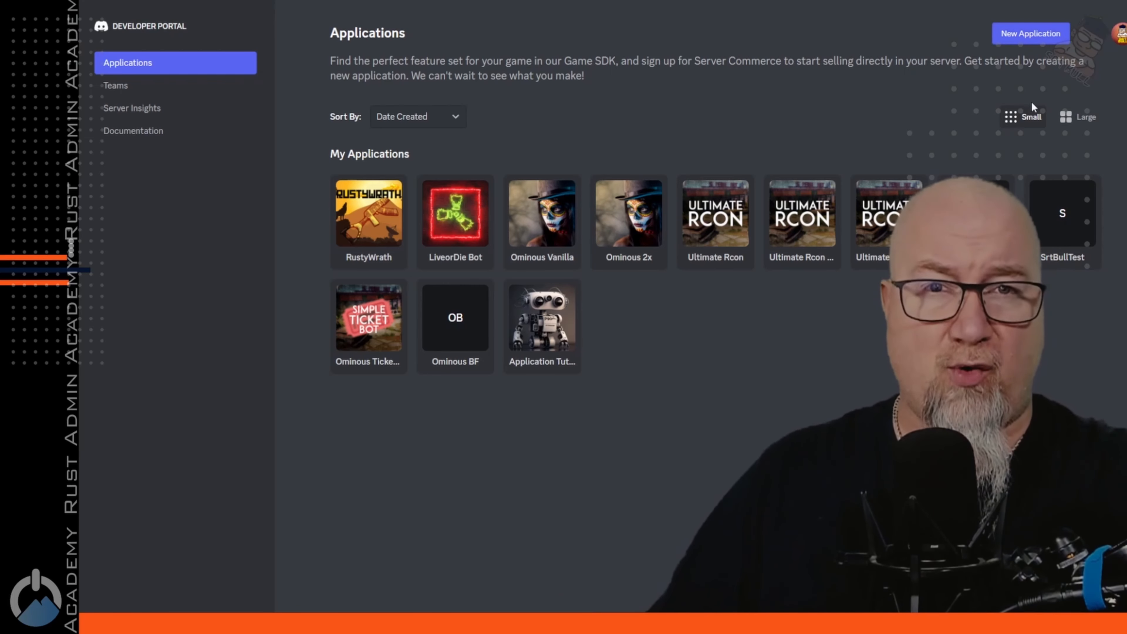
# Create a new application named 'Application Tutorial', agreeing to the developer terms of service
pyautogui.click(1030, 33)
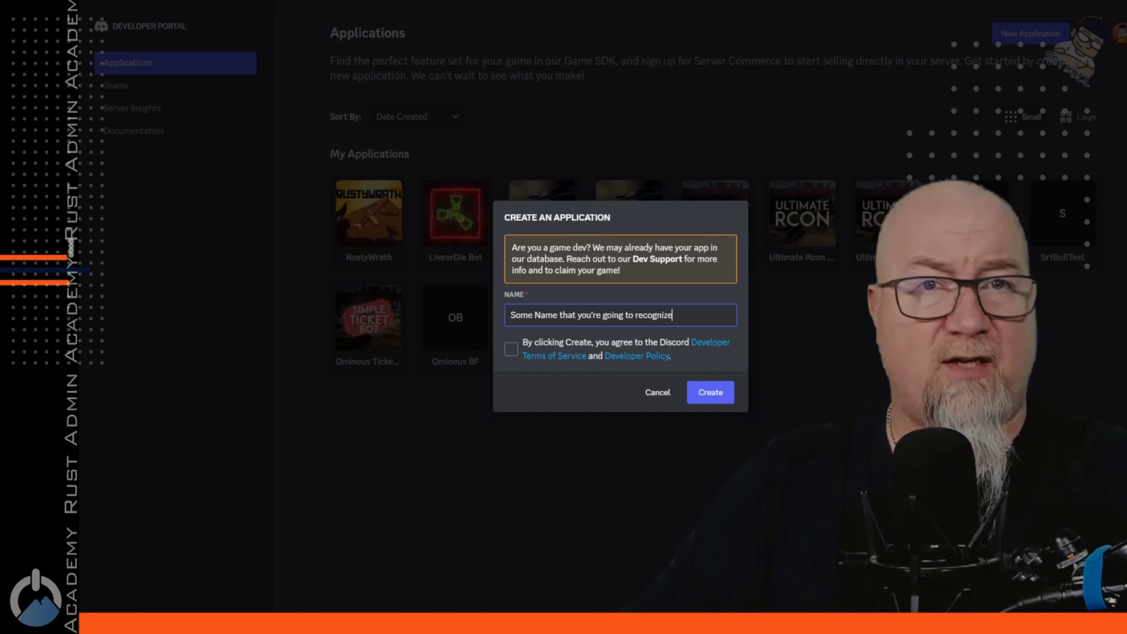
pyautogui.click(656, 378)
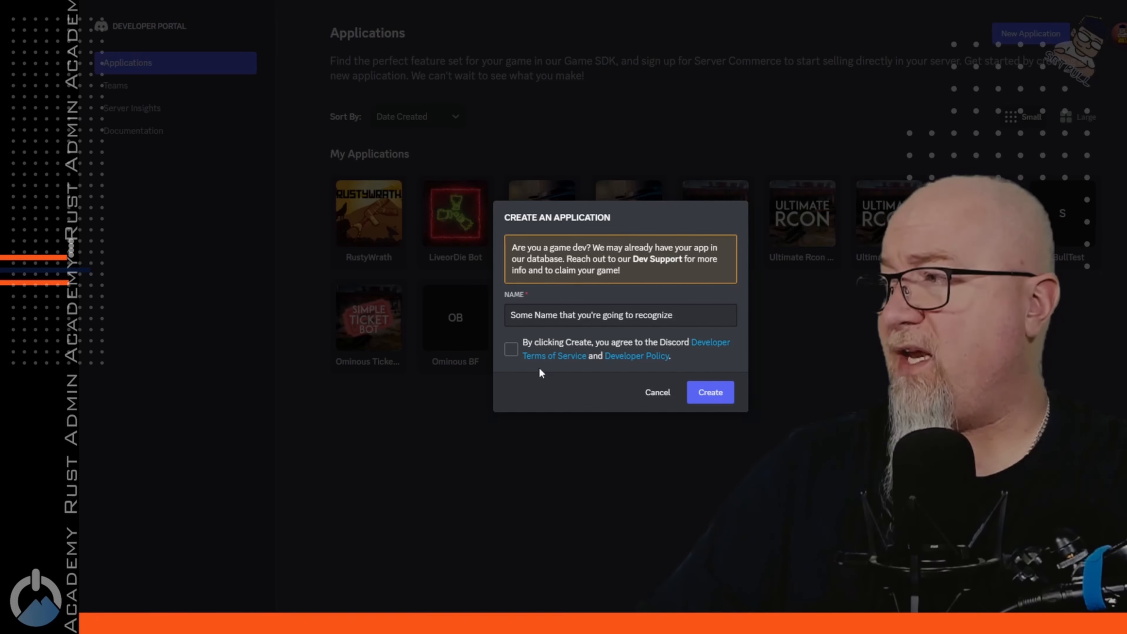
pyautogui.click(512, 350)
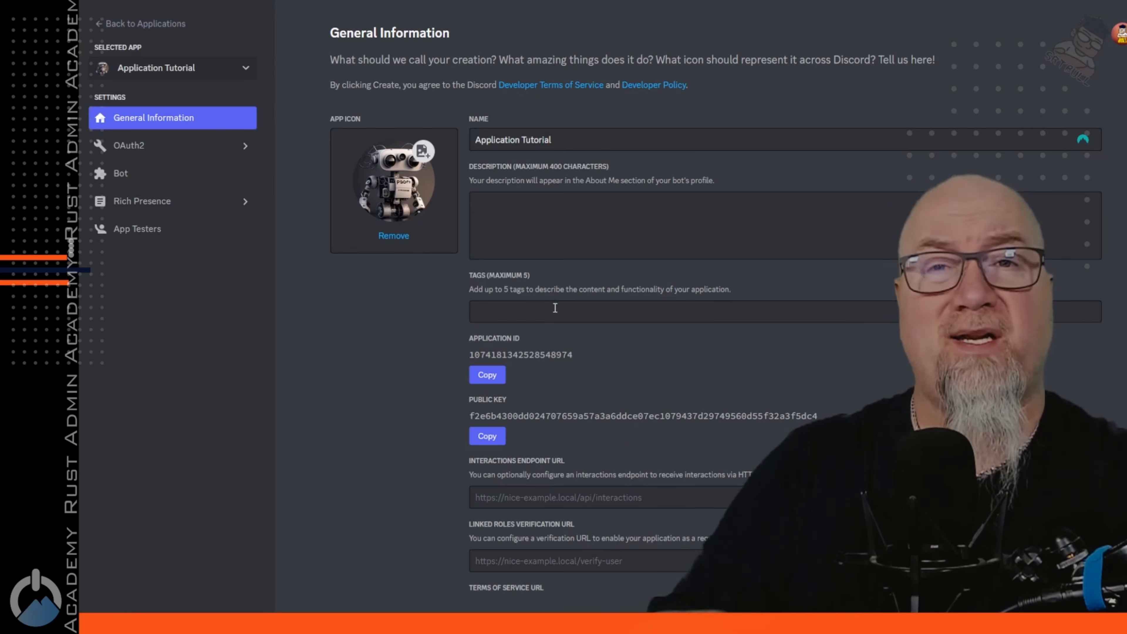
pyautogui.moveTo(573, 354); pyautogui.dragTo(469, 354)
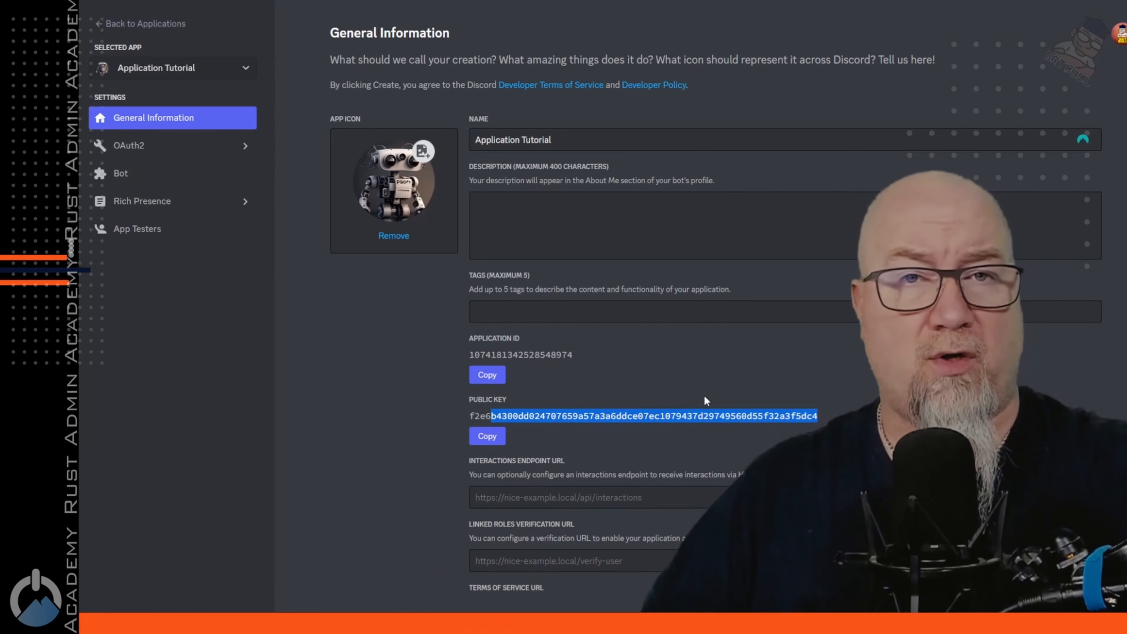
pyautogui.click(381, 375)
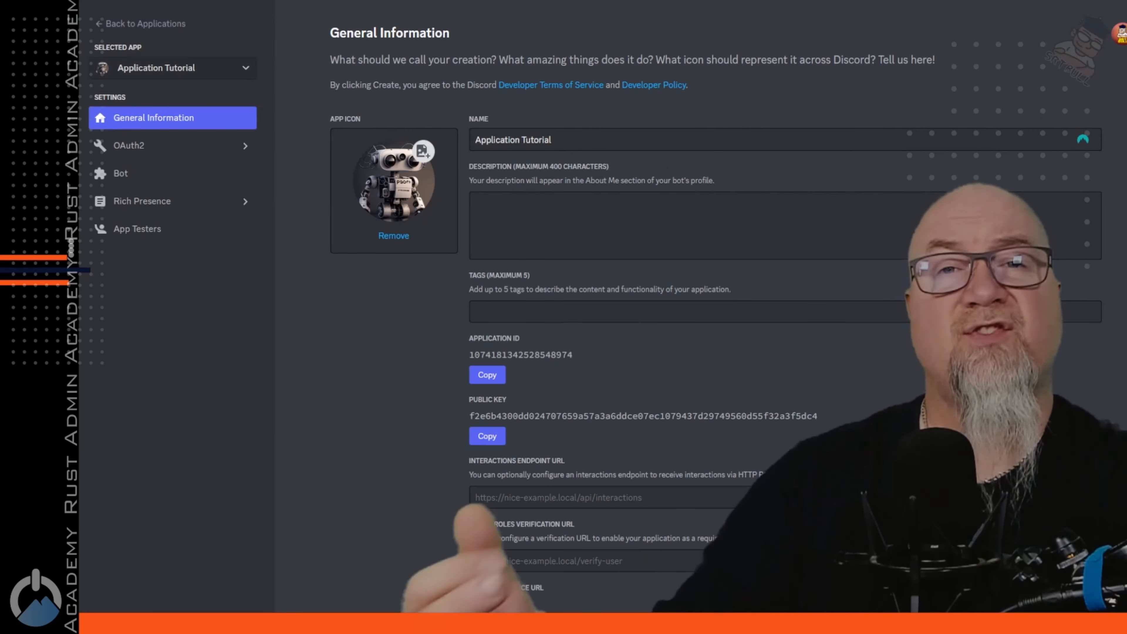
# Open the Bot settings and scroll to review the 'Bot Tutorial Guy' bot user
pyautogui.click(143, 178)
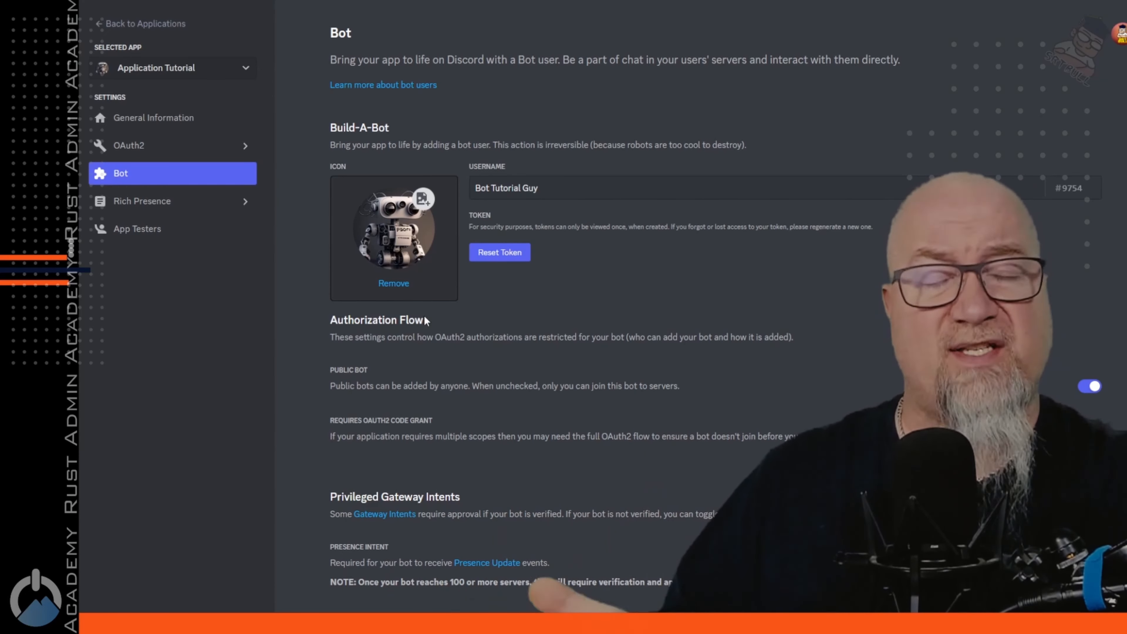
pyautogui.scroll(-5, 423, 312)
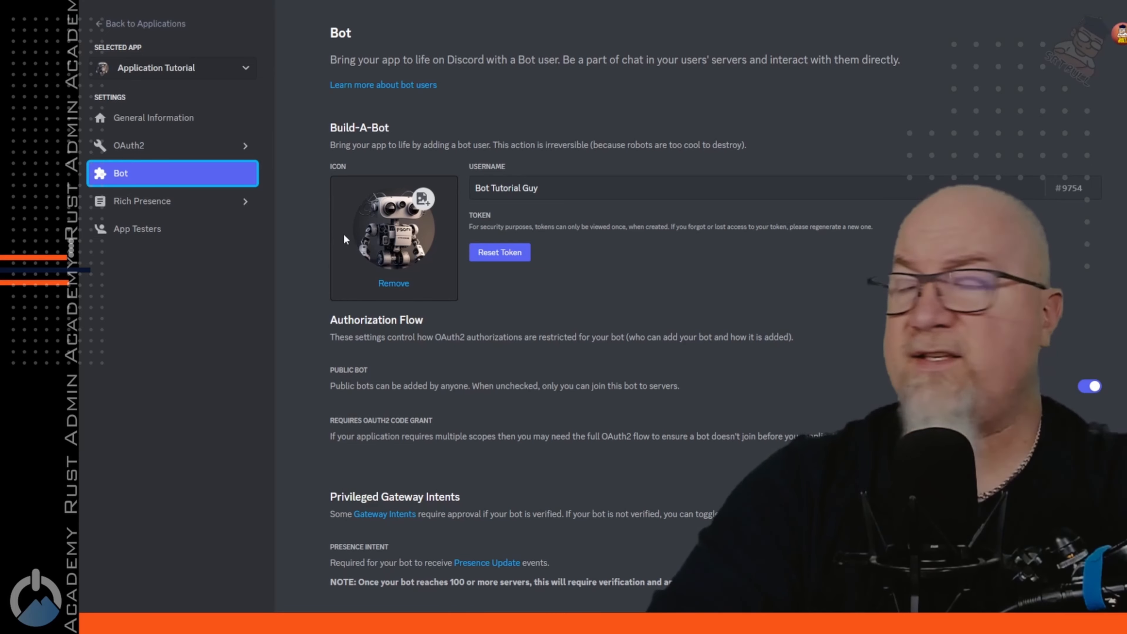
# In OAuth2 URL Generator, select the bot scope and Administrator permission, then copy the invite URL
pyautogui.click(132, 148)
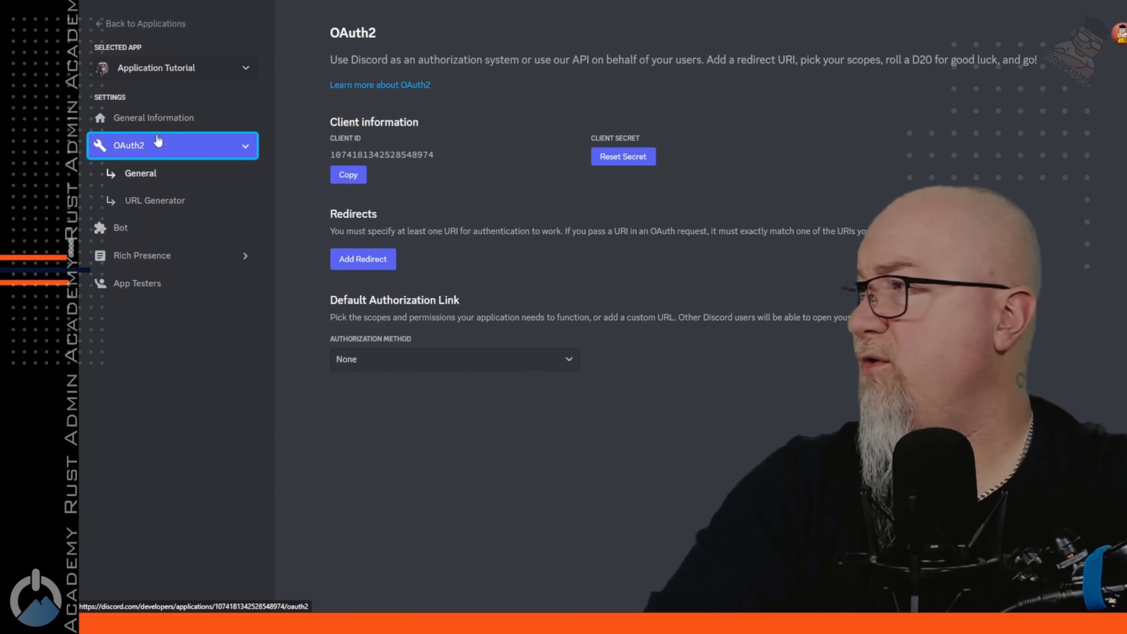
pyautogui.click(146, 203)
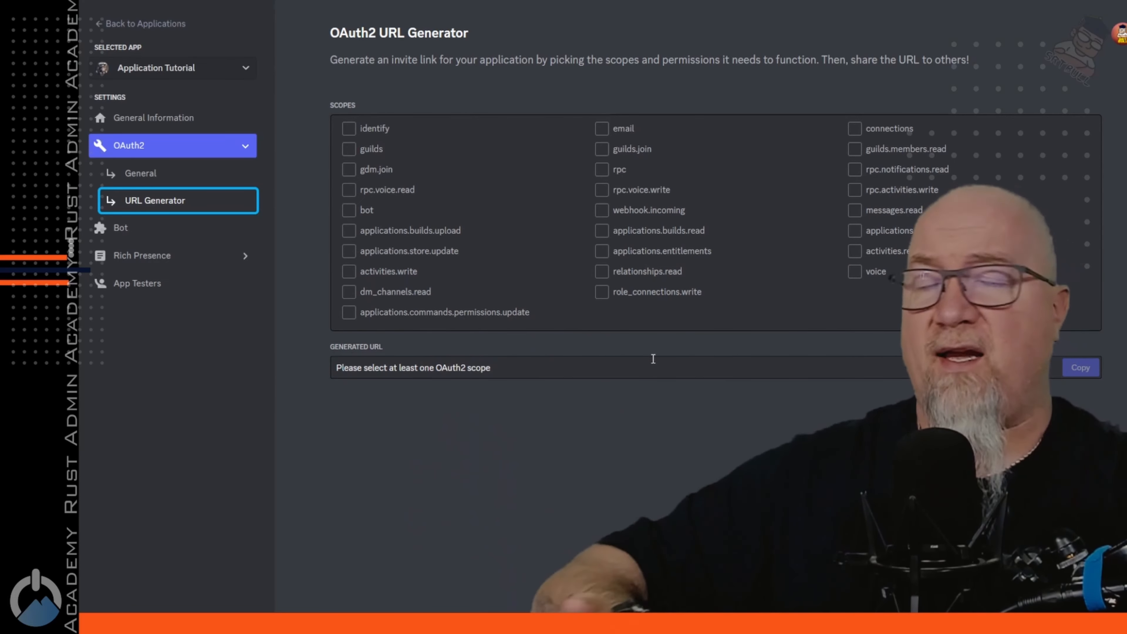
pyautogui.click(348, 210)
pyautogui.scroll(-5, 839, 287)
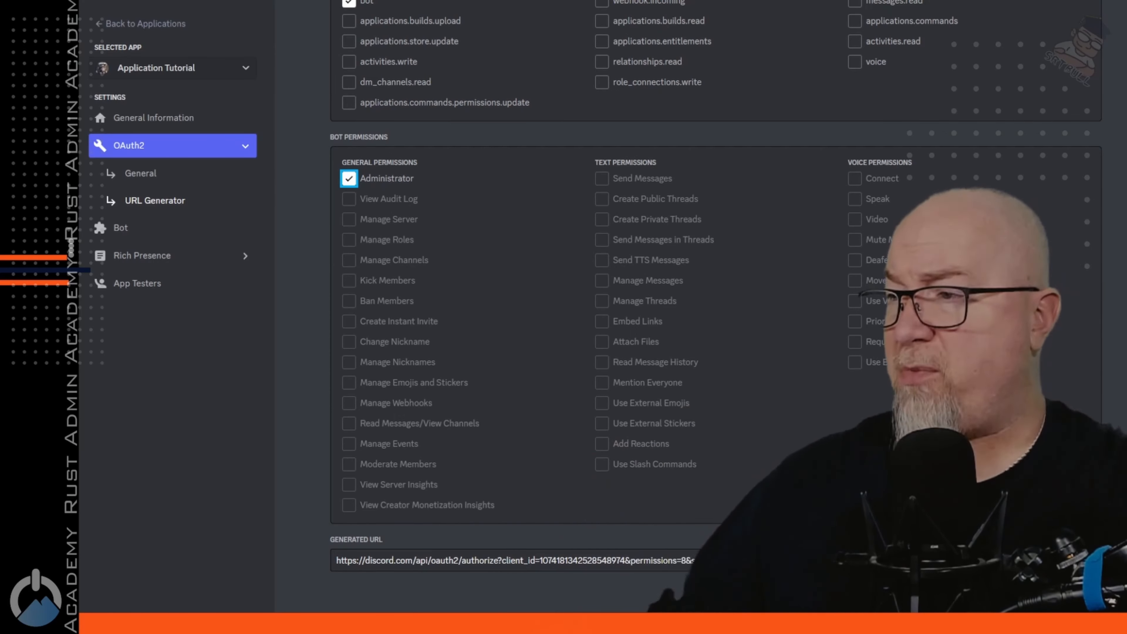
pyautogui.click(1079, 560)
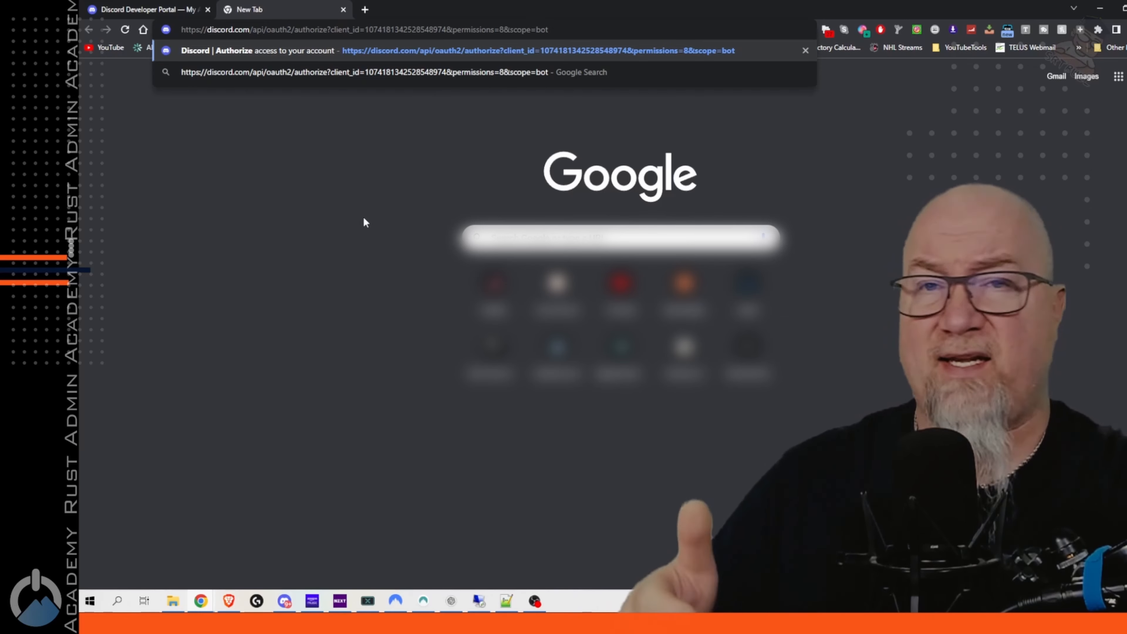
# Load the pasted bot invite URL in the new Chrome tab
pyautogui.press('Return')
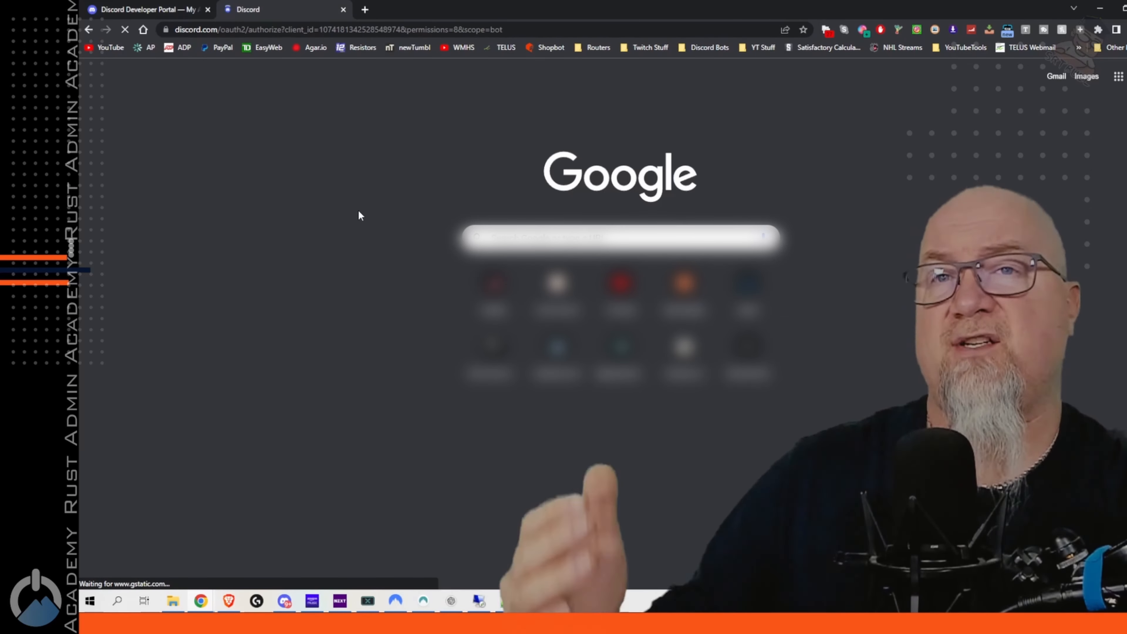
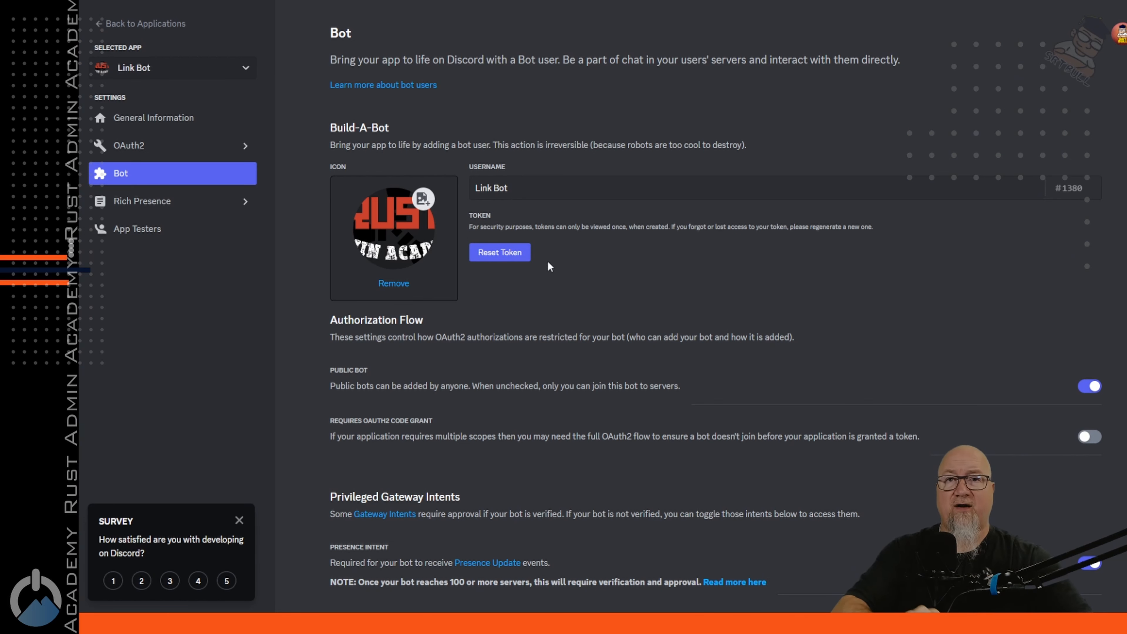
# Reset the Link Bot token in the Developer Portal and copy the new token
pyautogui.click(507, 251)
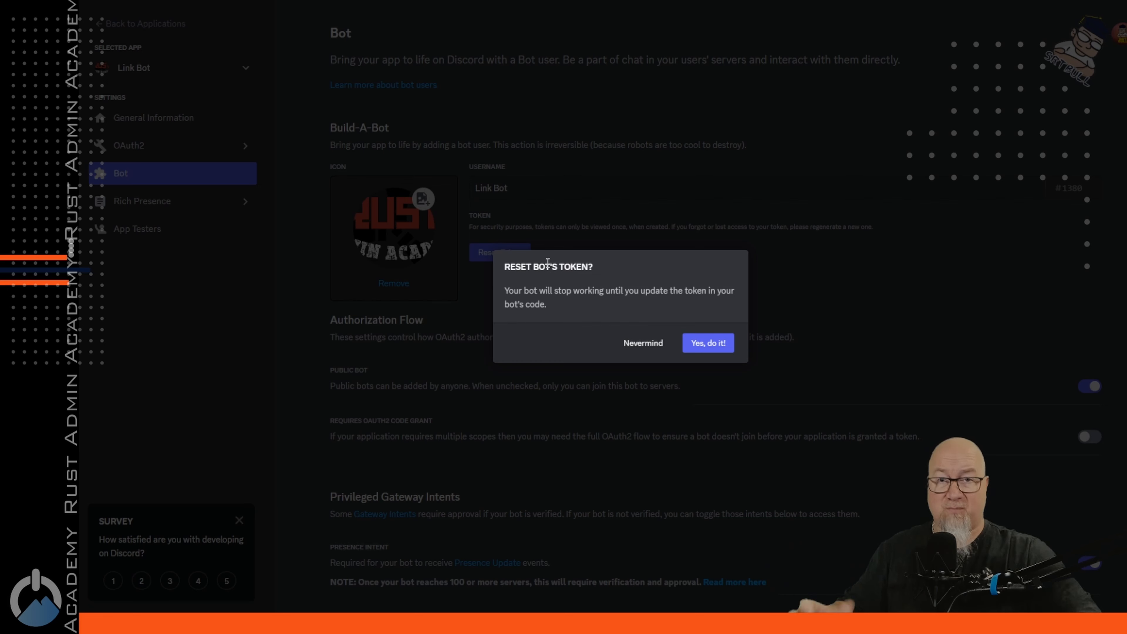
pyautogui.click(709, 344)
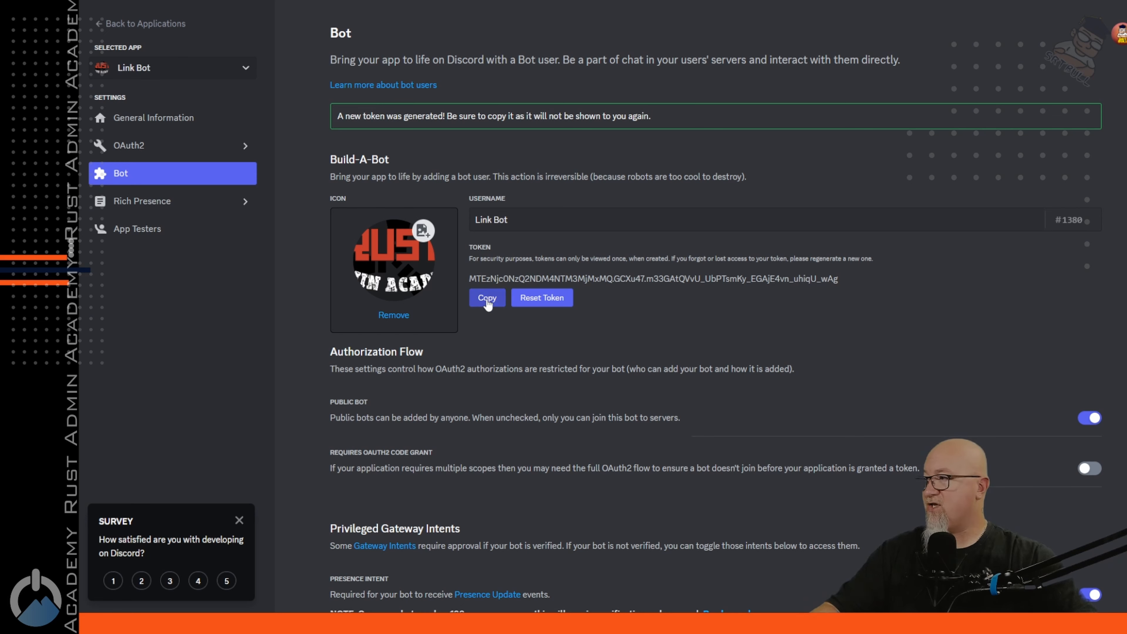
pyautogui.click(486, 299)
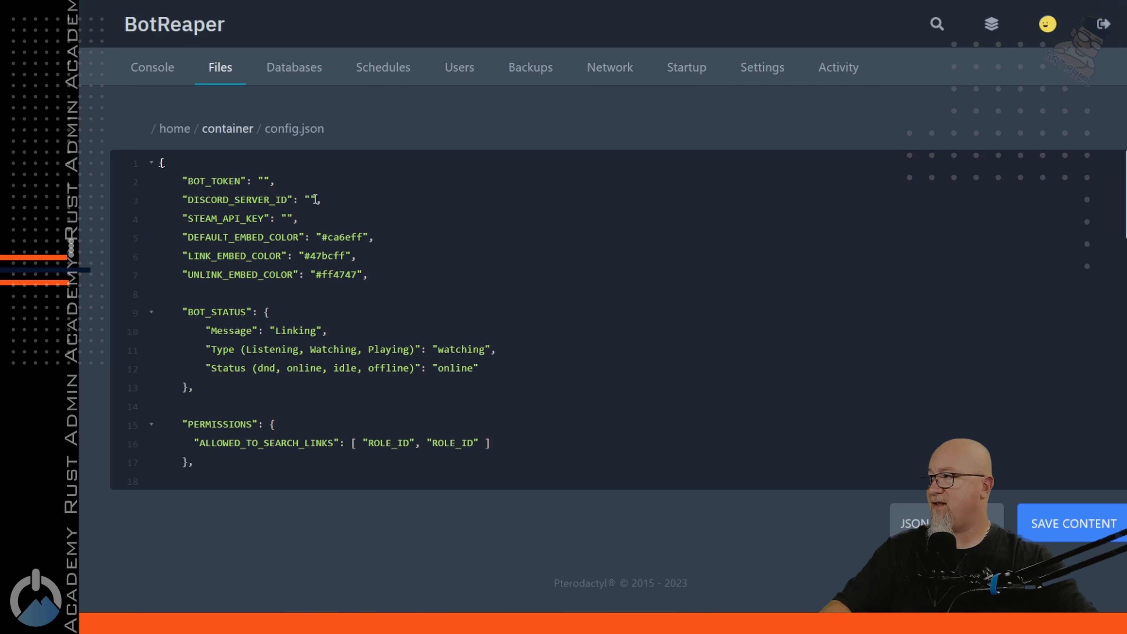
pyautogui.press('Up')
# Paste the new Link Bot token as the BOT_TOKEN value in config.json
pyautogui.press('Left')
pyautogui.press('Left')
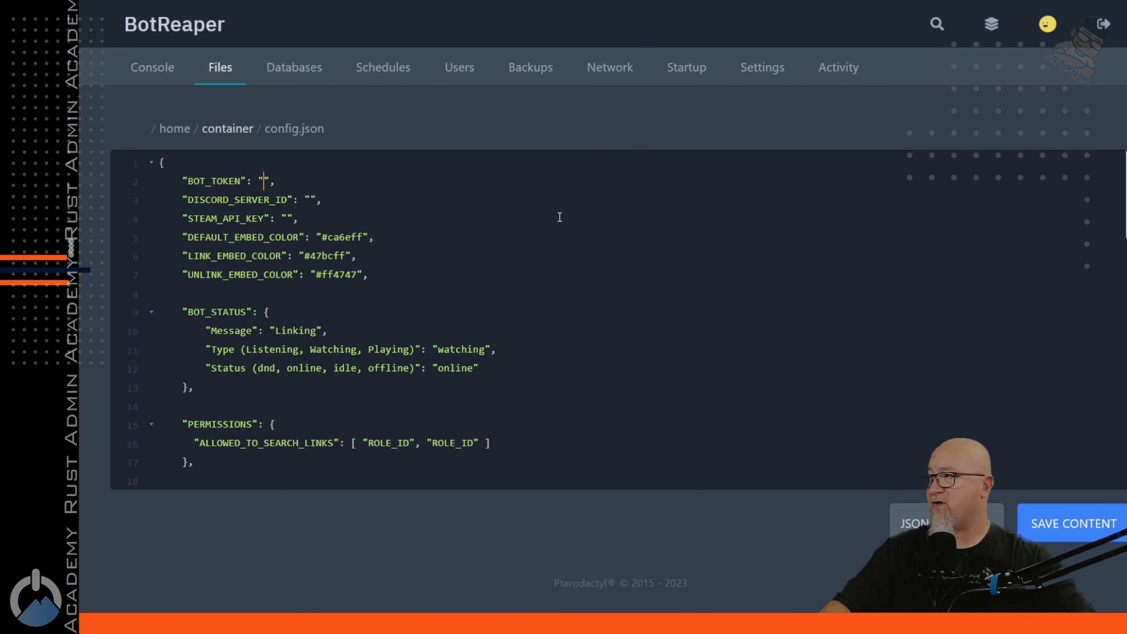
pyautogui.hotkey('ctrl', 'v')
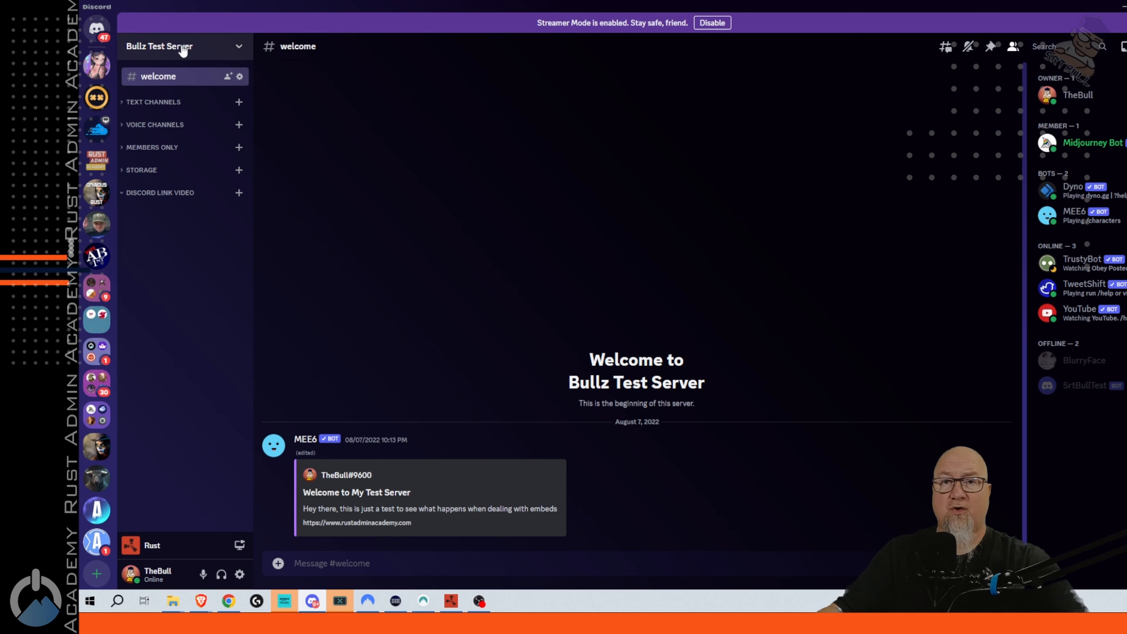
# Confirm Developer Mode is enabled in user settings, then copy the Bullz Test Server ID
pyautogui.rightClick(182, 48)
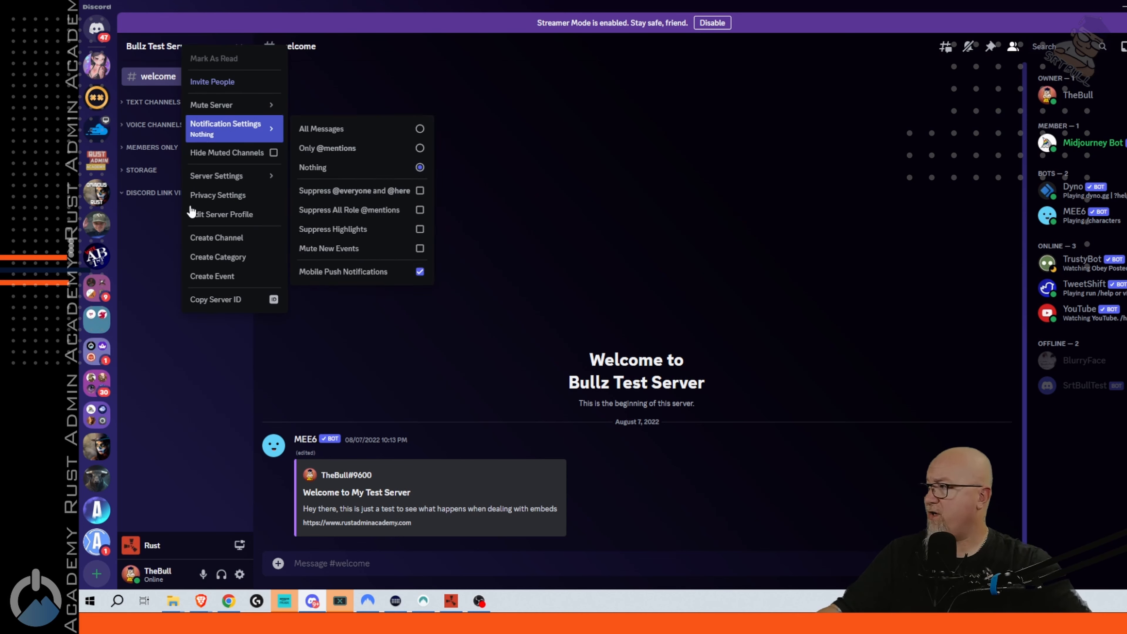
pyautogui.click(215, 300)
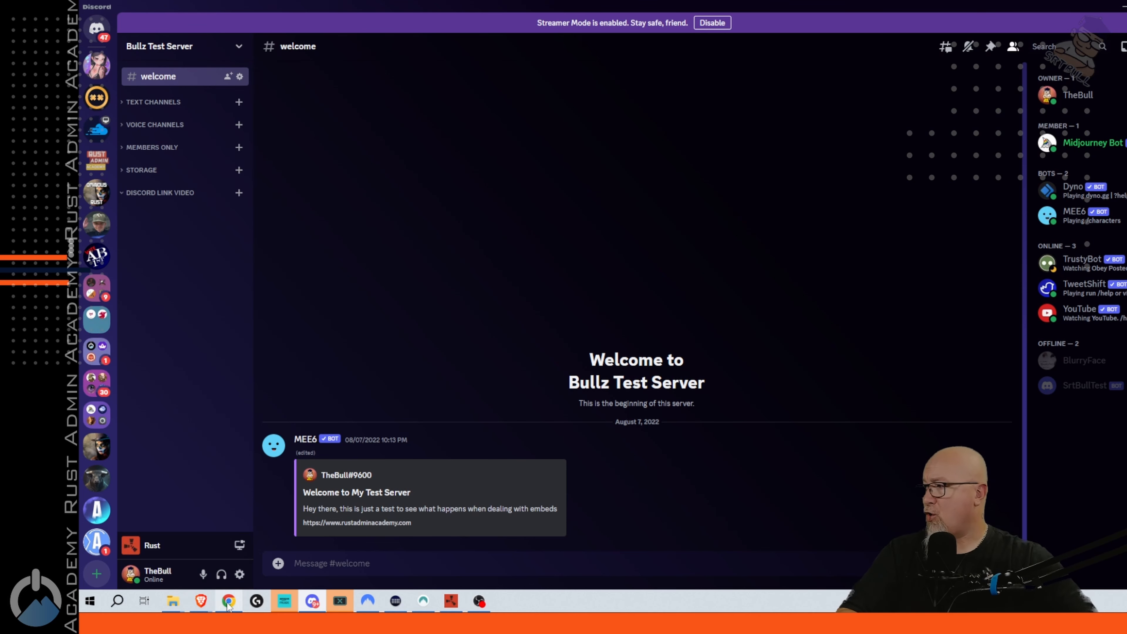
pyautogui.click(240, 574)
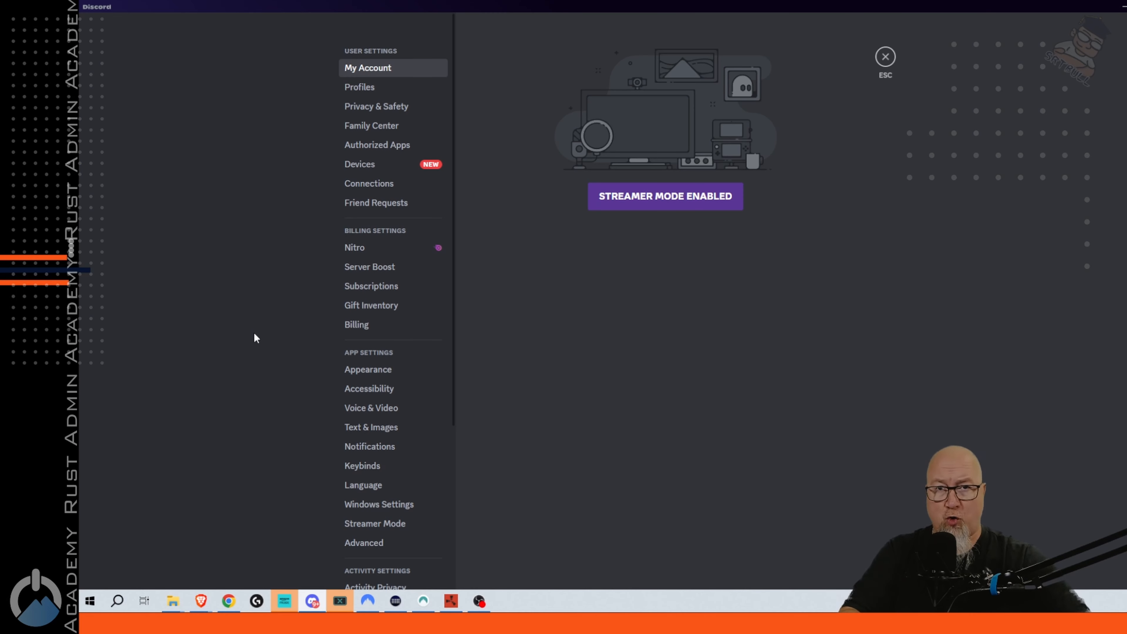
pyautogui.click(365, 544)
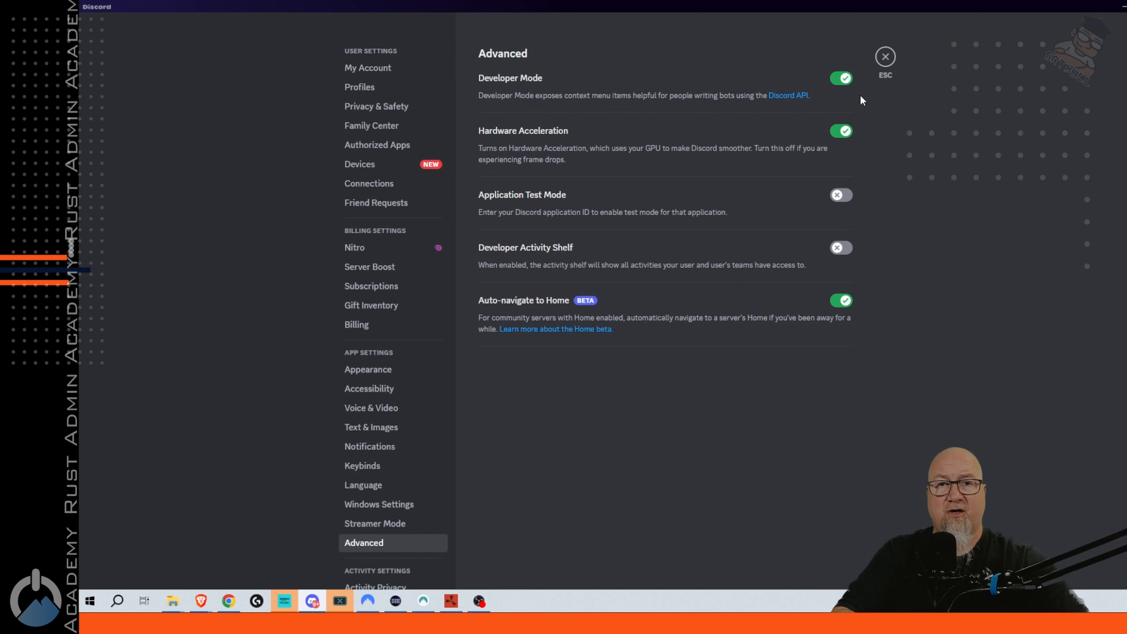
pyautogui.press('Escape')
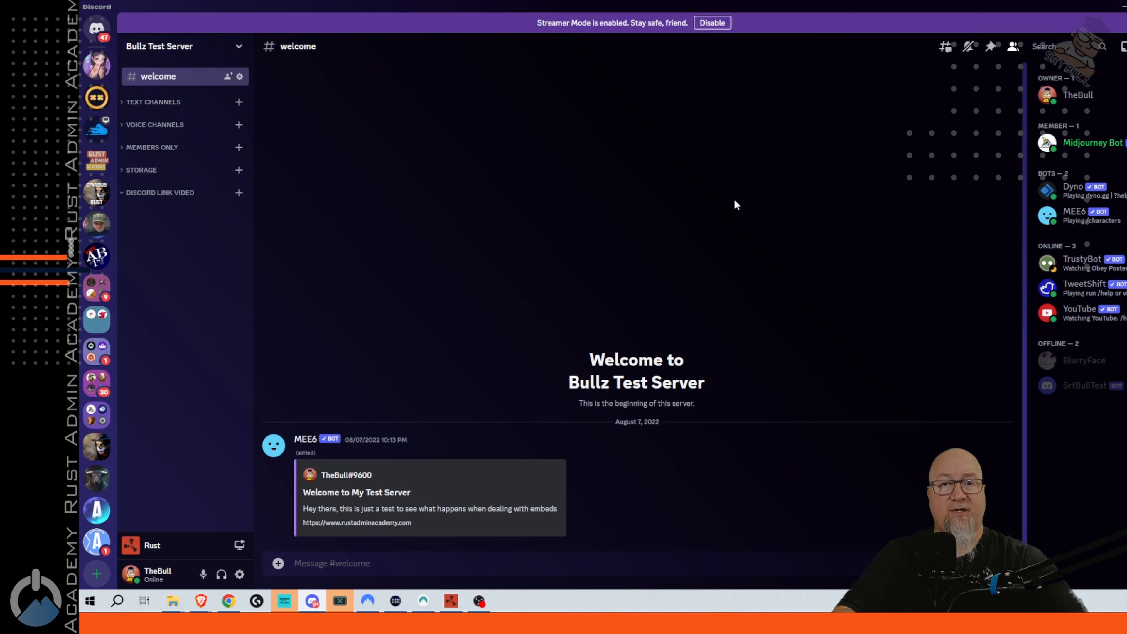
pyautogui.click(167, 45)
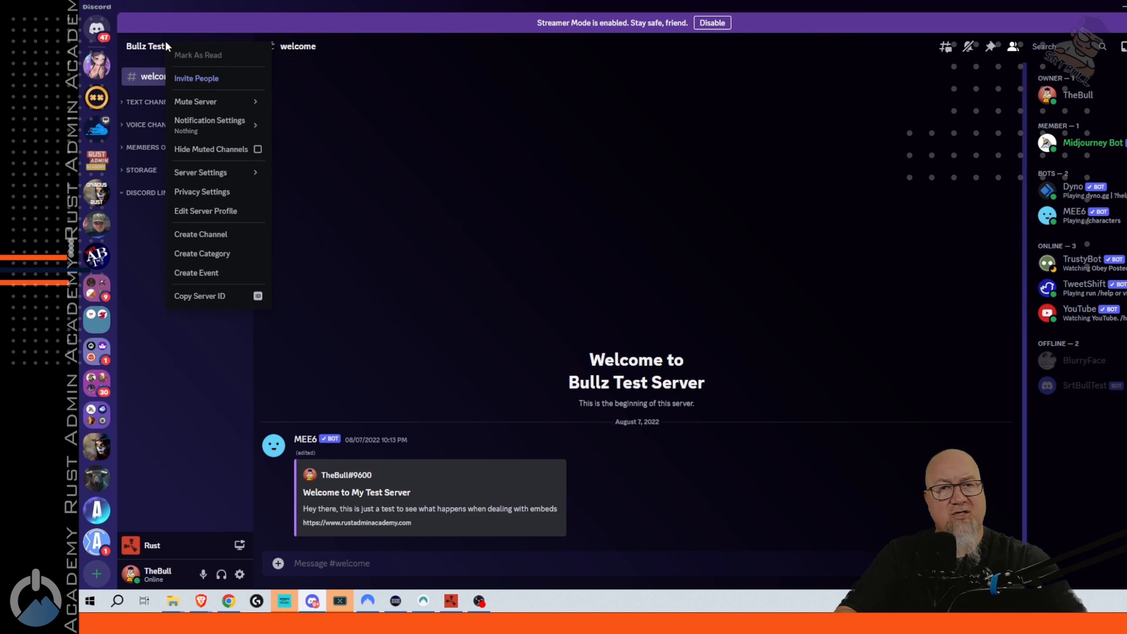
pyautogui.click(207, 297)
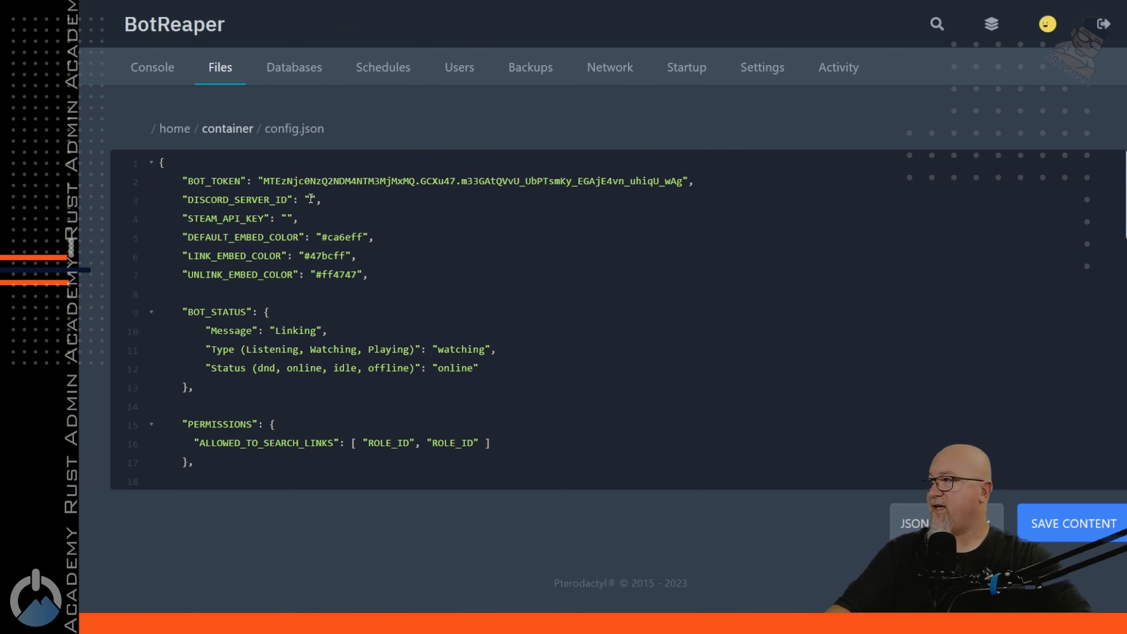
# Paste the Bullz Test Server ID as the DISCORD_SERVER_ID value
pyautogui.hotkey('ctrl', 'v')
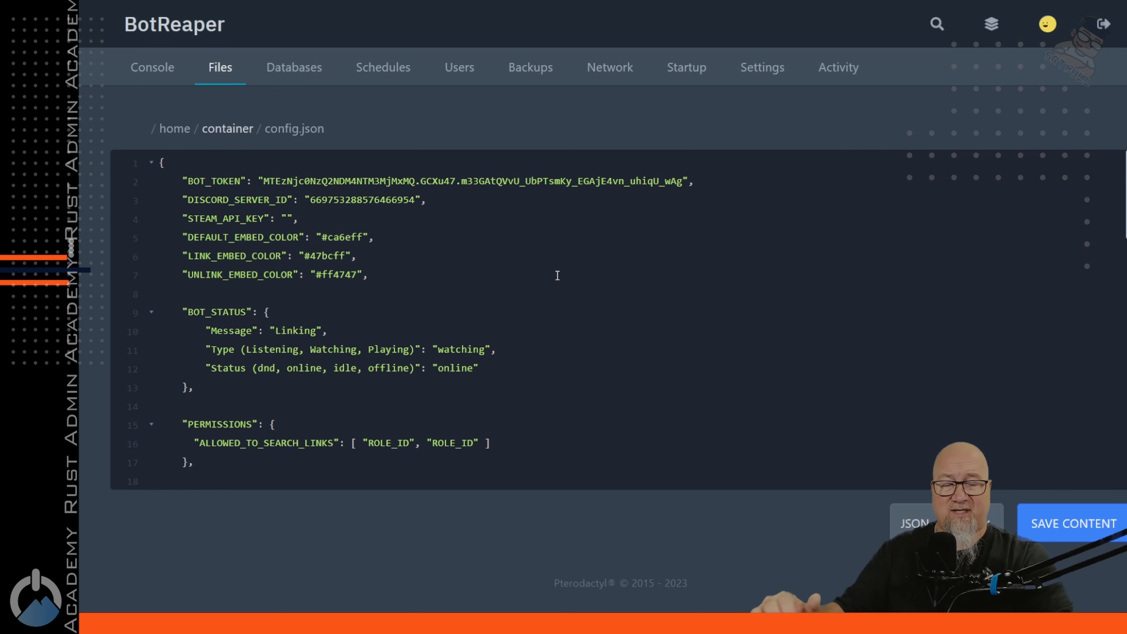
pyautogui.scroll(-2, 1102, 221)
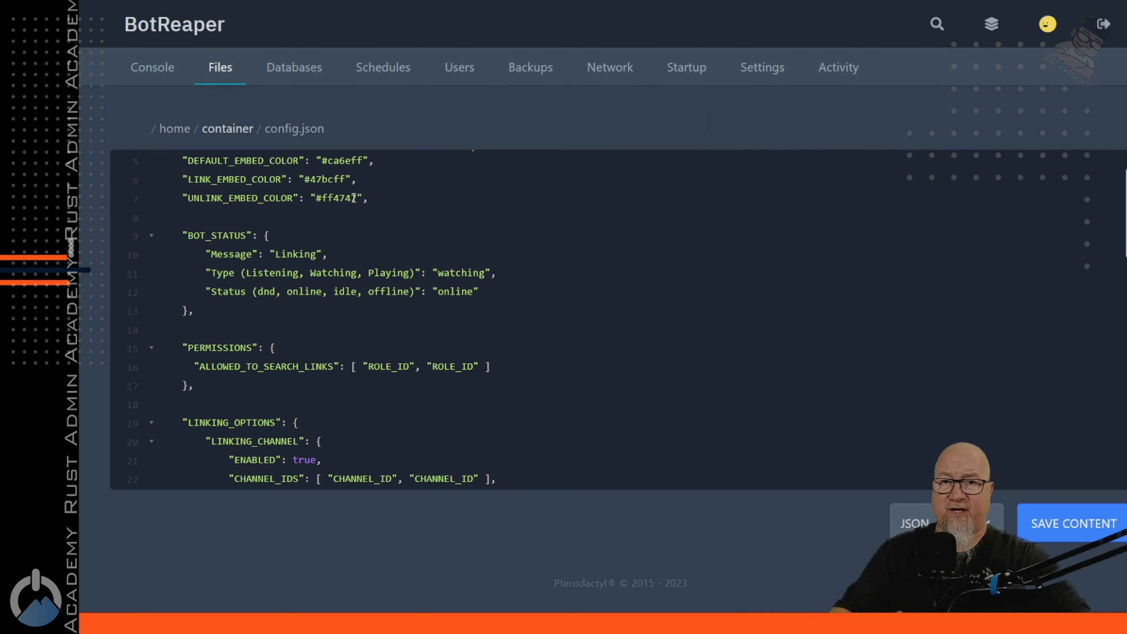
pyautogui.scroll(-1, 353, 178)
pyautogui.moveTo(178, 179); pyautogui.dragTo(541, 239)
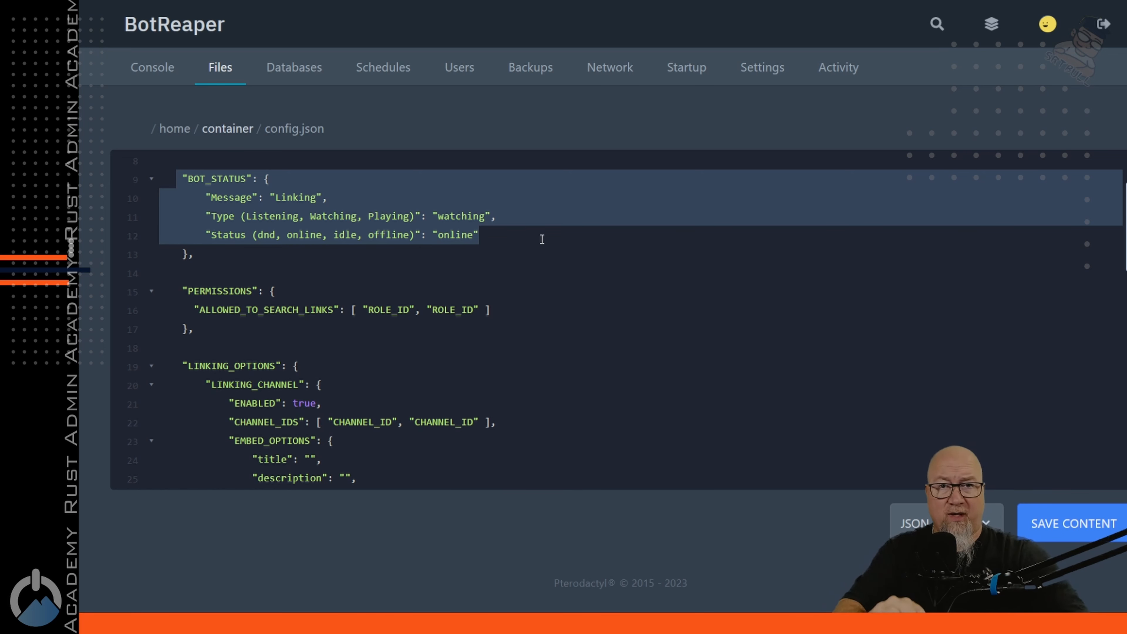
pyautogui.scroll(-4, 541, 239)
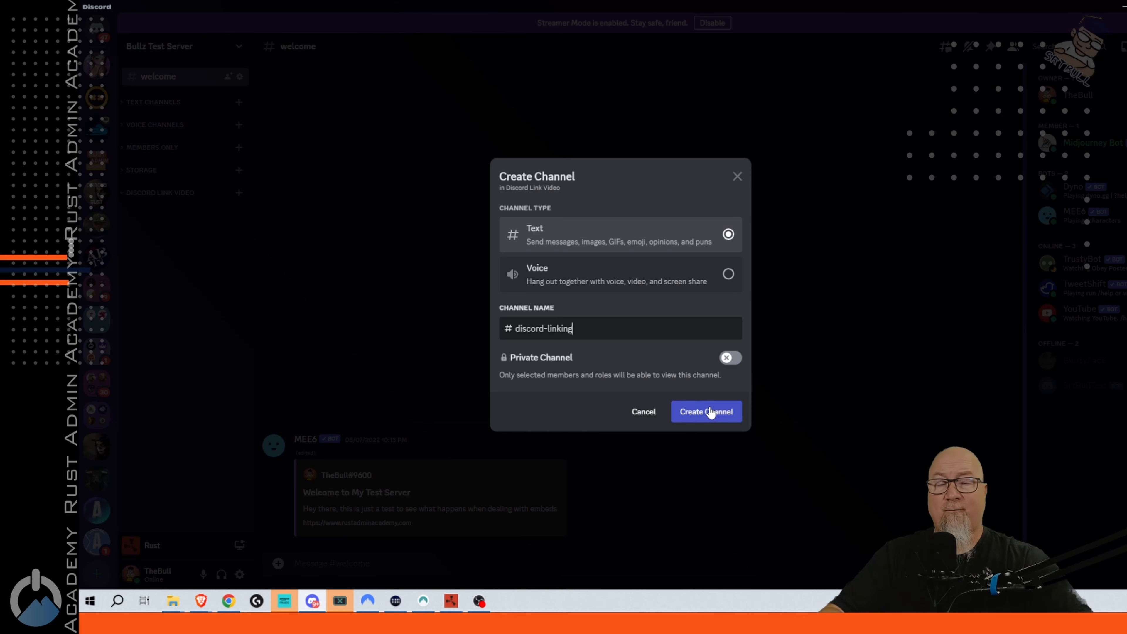
# Create the discord-linking and link-log text channels and copy discord-linking's channel ID
pyautogui.click(709, 412)
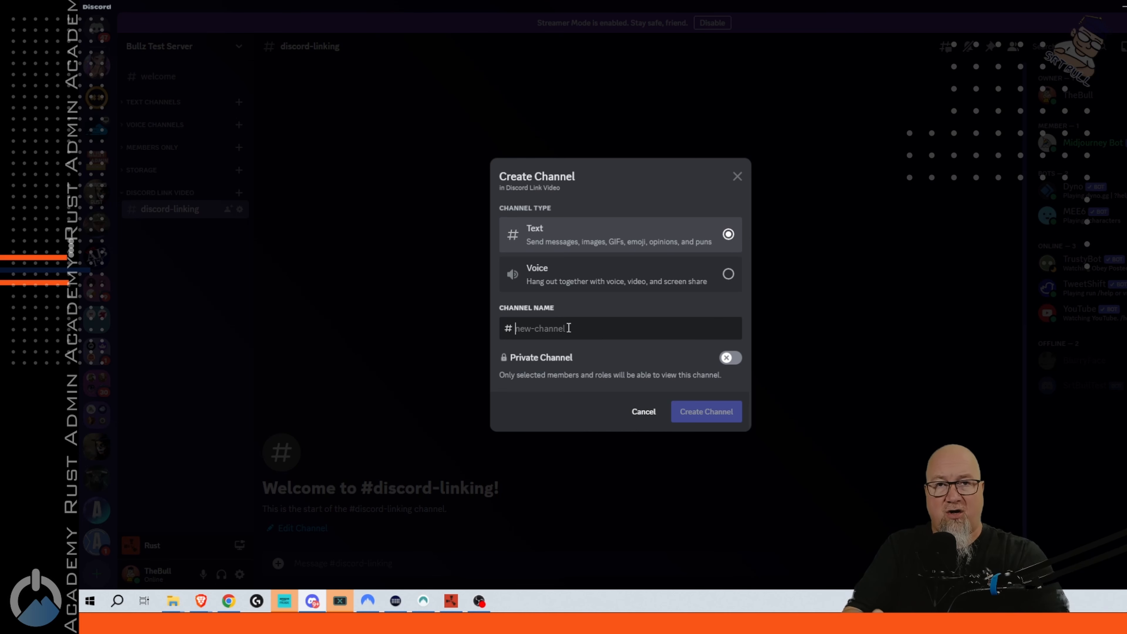
pyautogui.write('link-log')
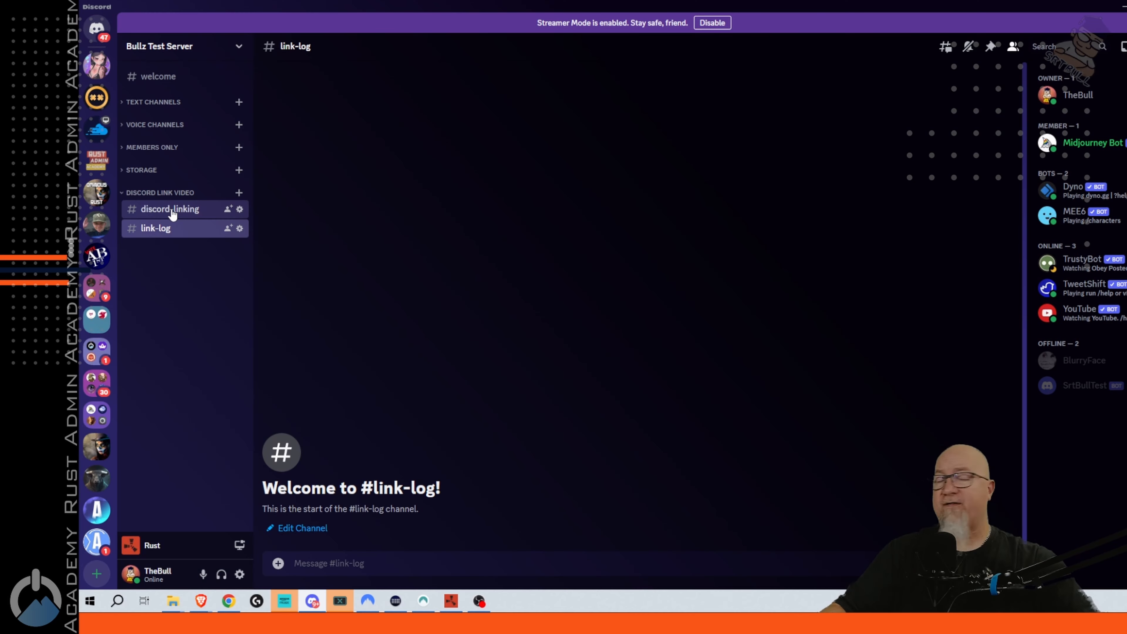
pyautogui.rightClick(173, 215)
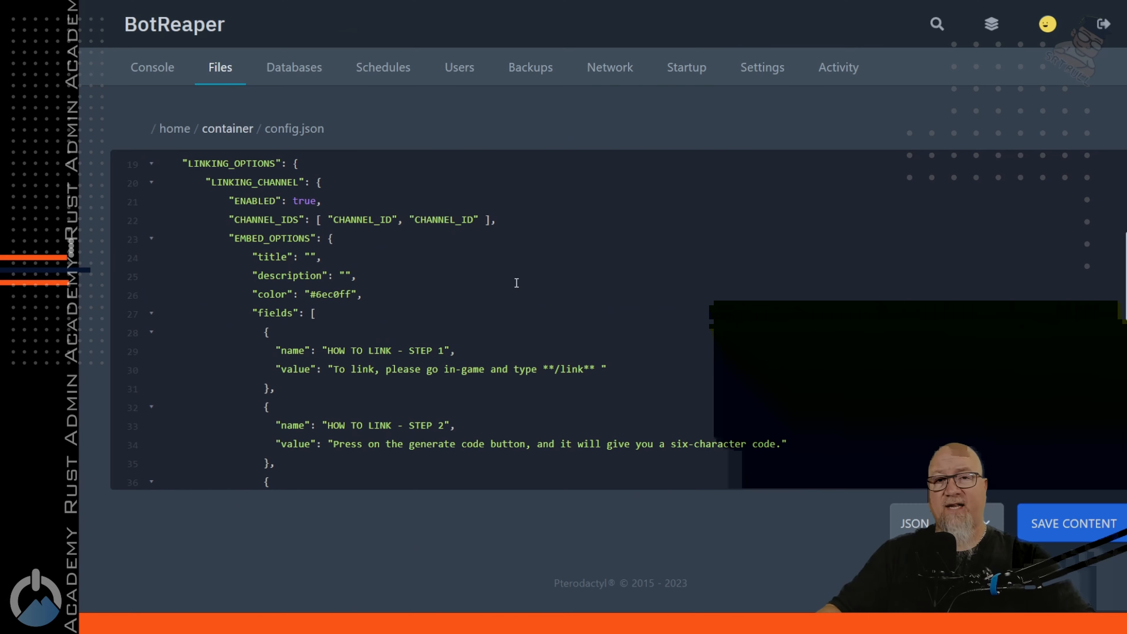
# Replace the first CHANNEL_ID placeholder with discord-linking's ID and delete the second placeholder
pyautogui.doubleClick(377, 220)
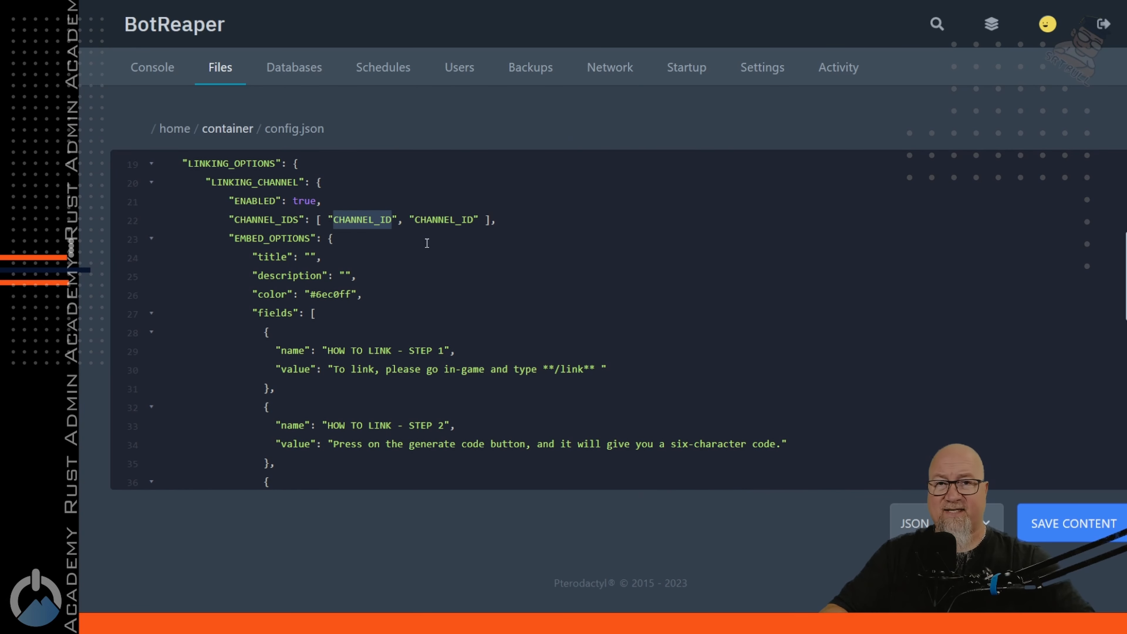
pyautogui.hotkey('ctrl', 'v')
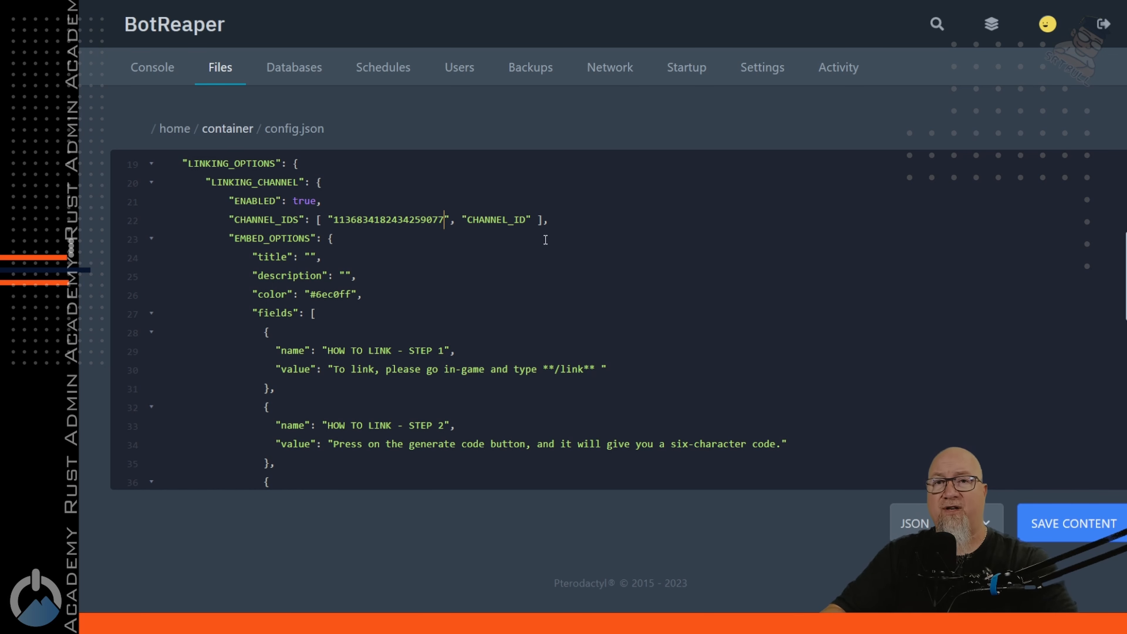
pyautogui.press('Right')
pyautogui.hotkey('ctrl', 'shift', 'Right')
pyautogui.hotkey('ctrl', 'shift', 'Right')
pyautogui.hotkey('ctrl', 'shift', 'Right')
pyautogui.hotkey('ctrl', 'shift', 'Right')
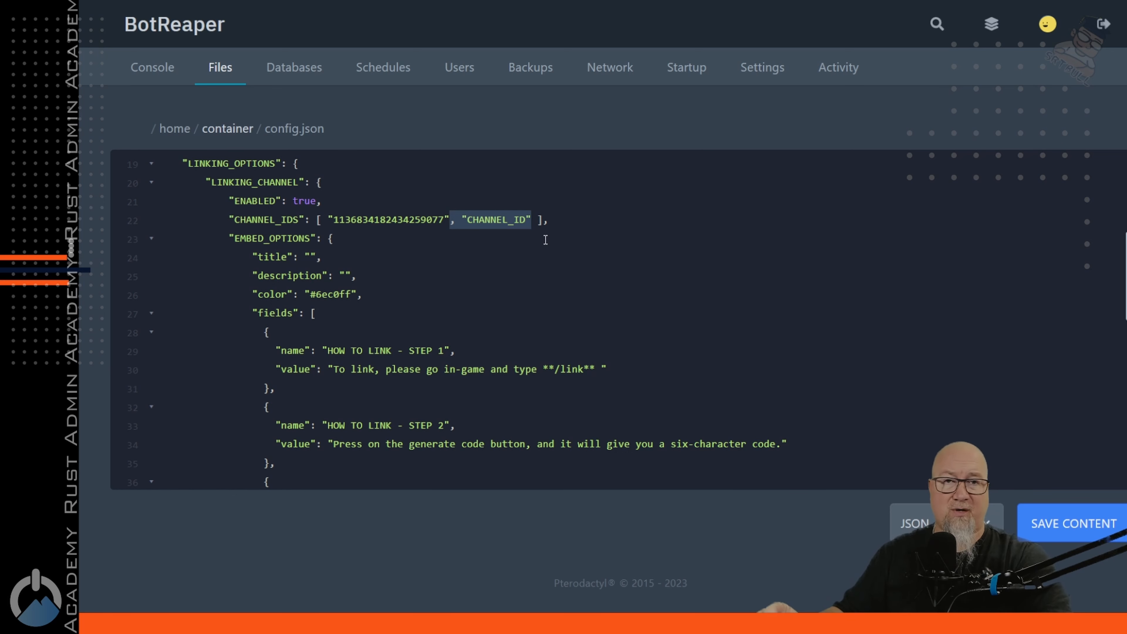
pyautogui.press('BackSpace')
pyautogui.scroll(-1, 716, 300)
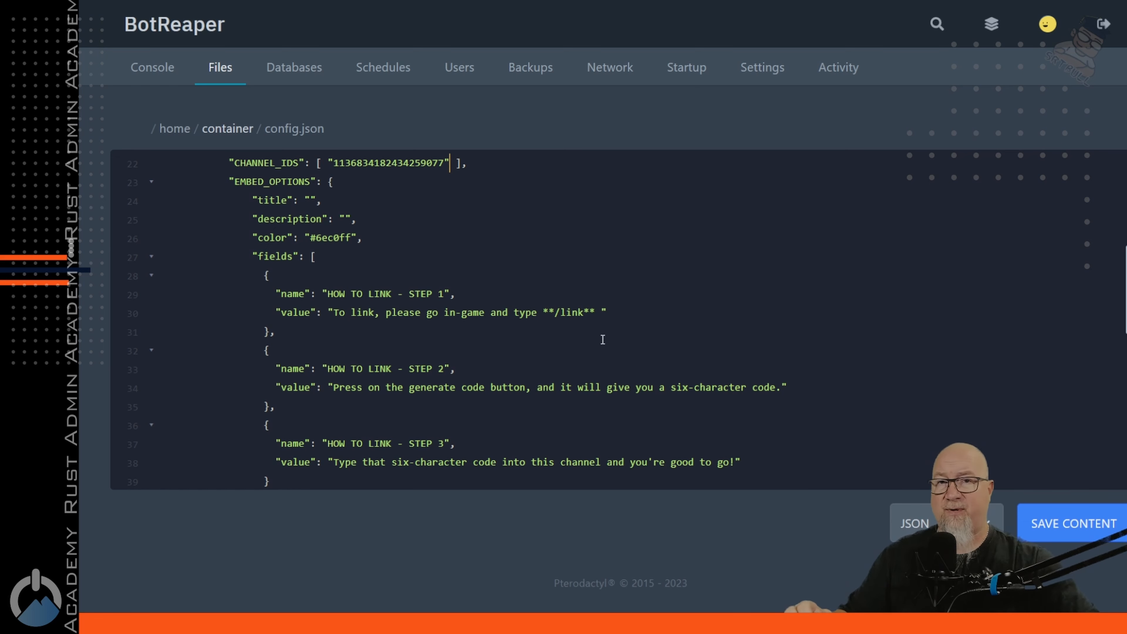
pyautogui.scroll(-1, 595, 338)
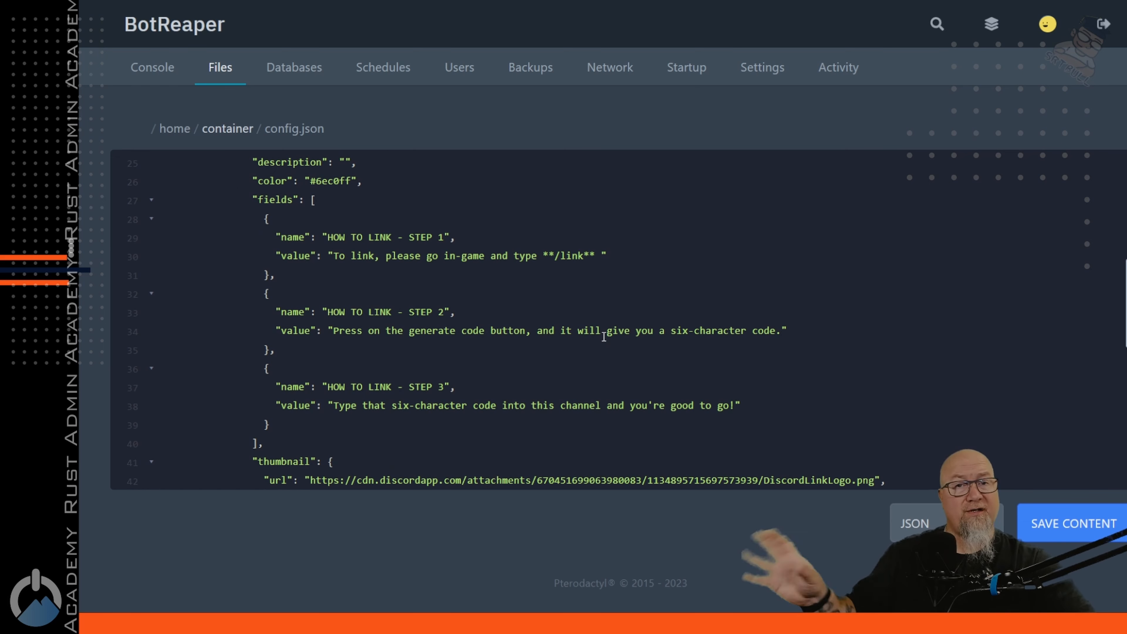
pyautogui.scroll(-10, 599, 288)
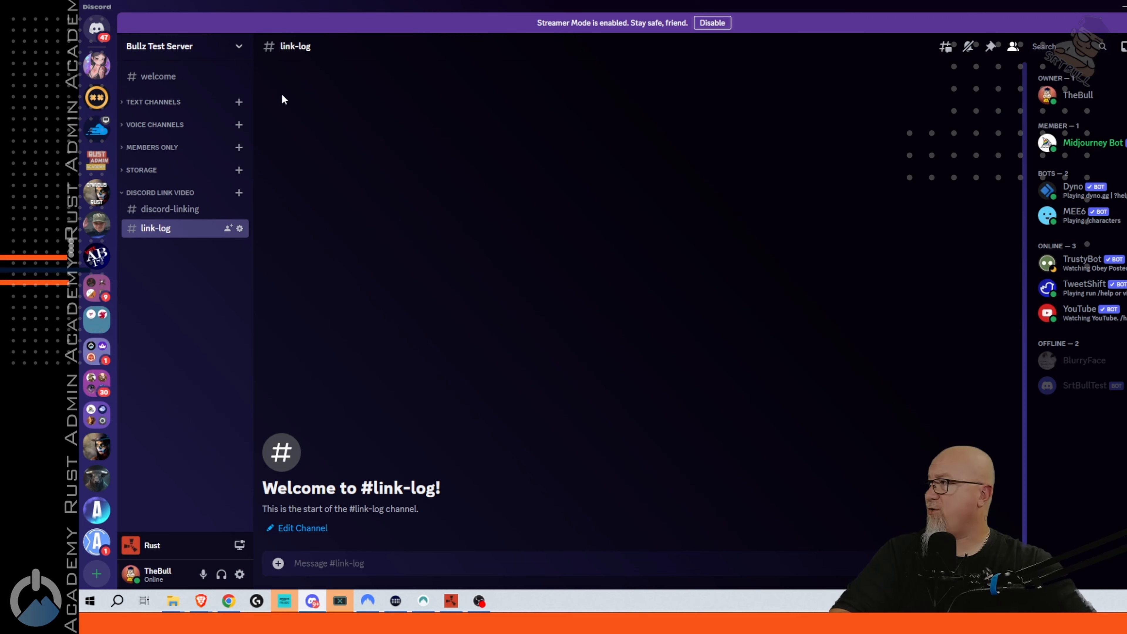
# Create and save a Linked role with 'Display role members separately' enabled
pyautogui.click(234, 46)
pyautogui.click(209, 117)
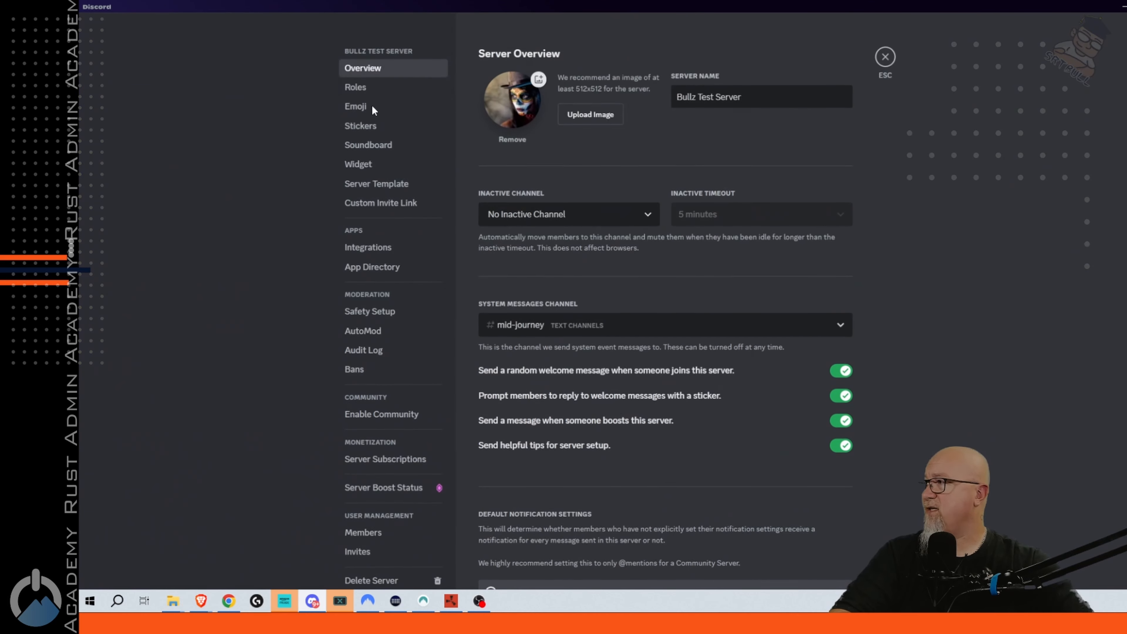
pyautogui.click(360, 88)
pyautogui.click(817, 156)
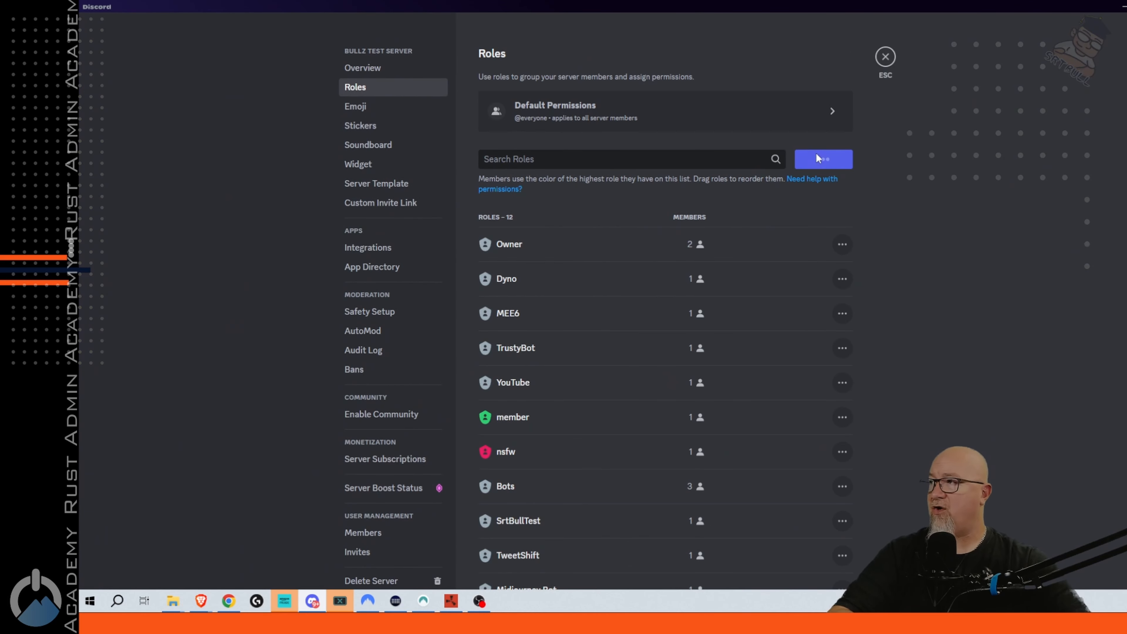
pyautogui.write('Linked')
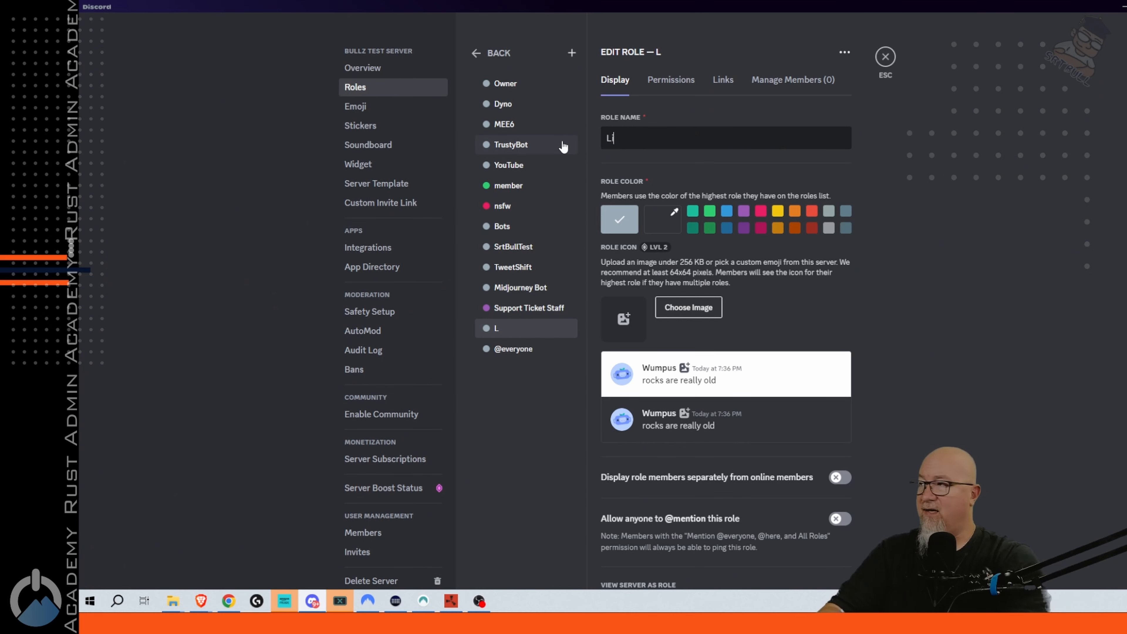
pyautogui.click(844, 478)
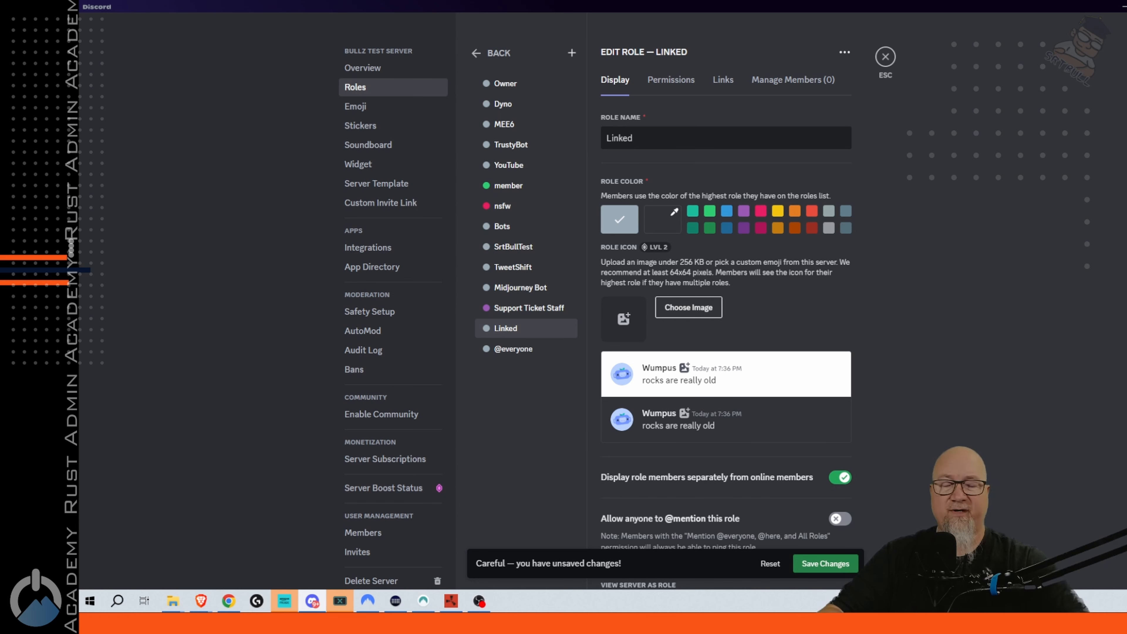
pyautogui.click(825, 563)
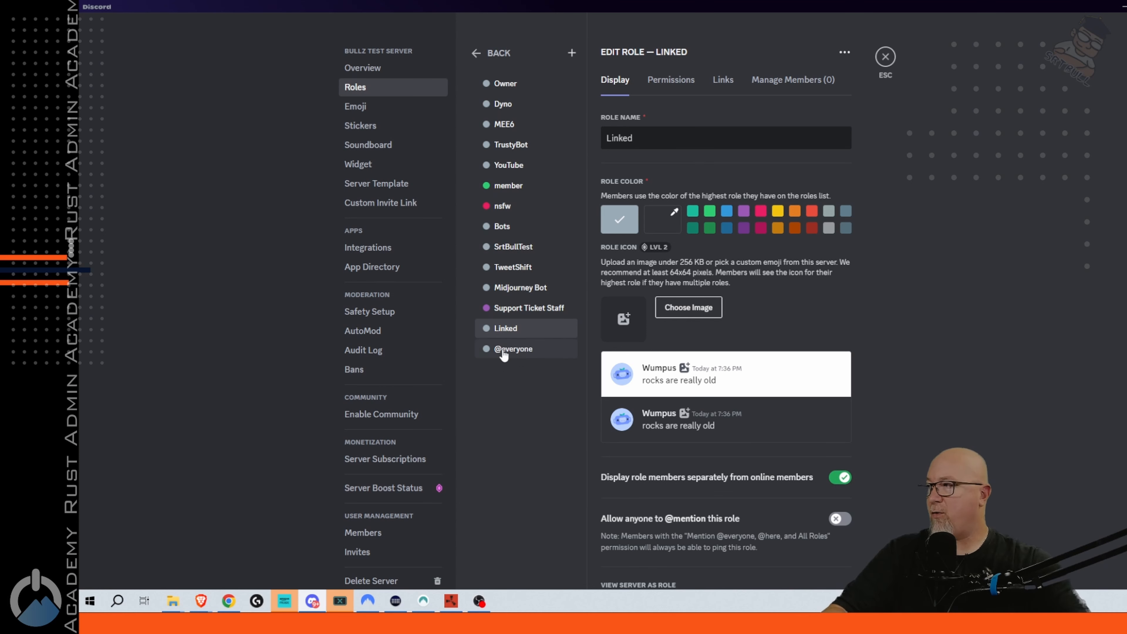
# Copy the Linked role's ID
pyautogui.rightClick(503, 329)
pyautogui.click(534, 360)
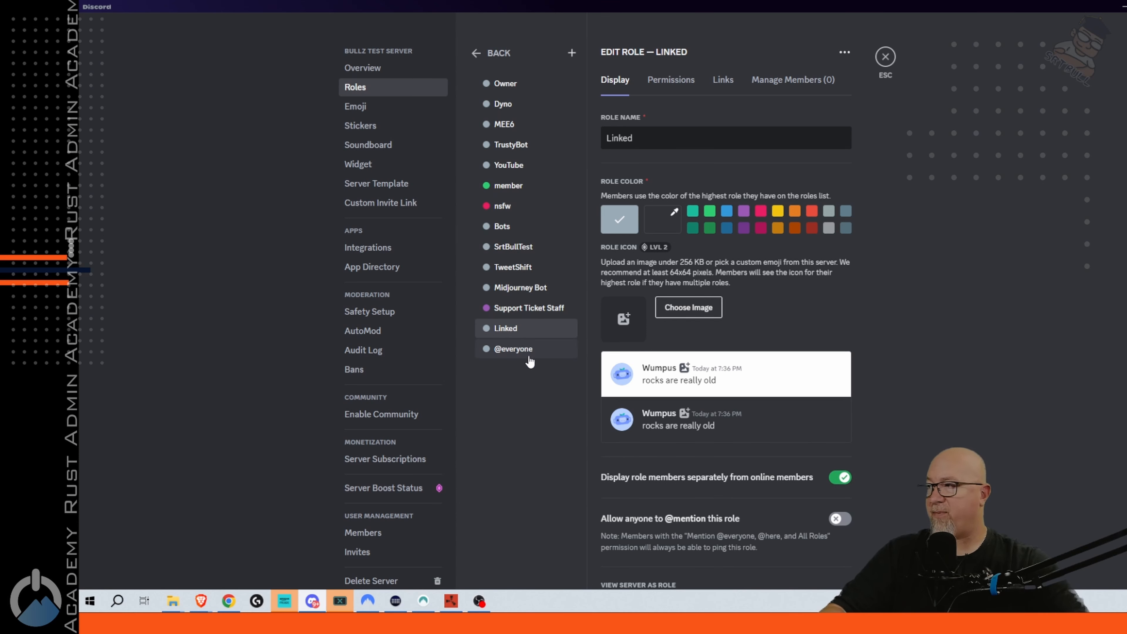
pyautogui.hotkey('alt', 'Tab')
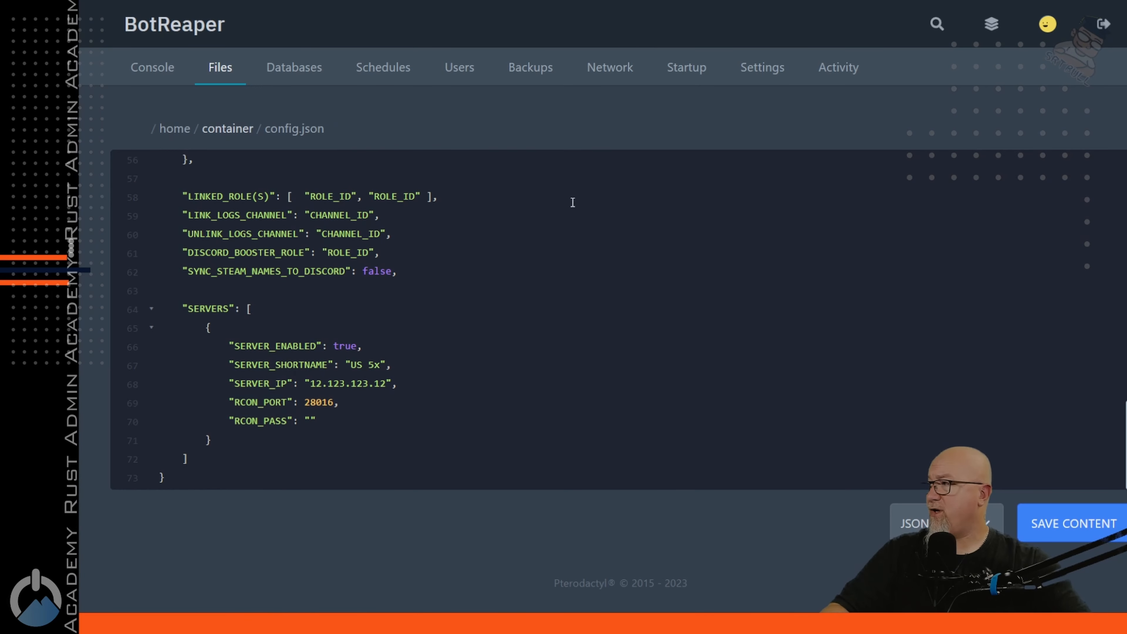
pyautogui.doubleClick(331, 196)
pyautogui.hotkey('ctrl', 'v')
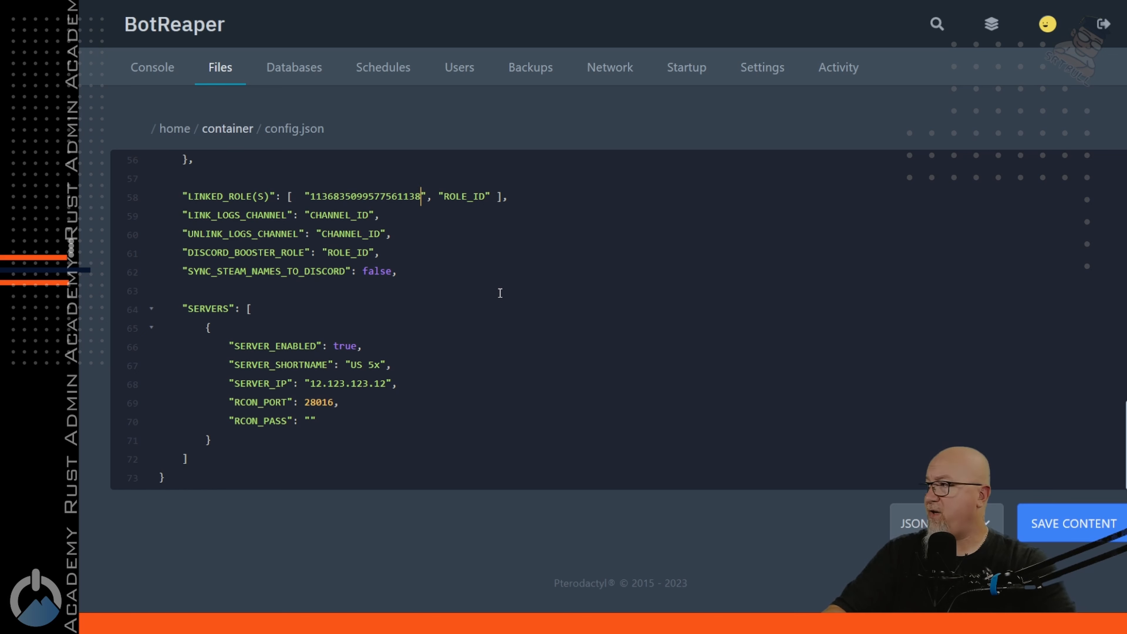
pyautogui.press('Right')
pyautogui.press('Right')
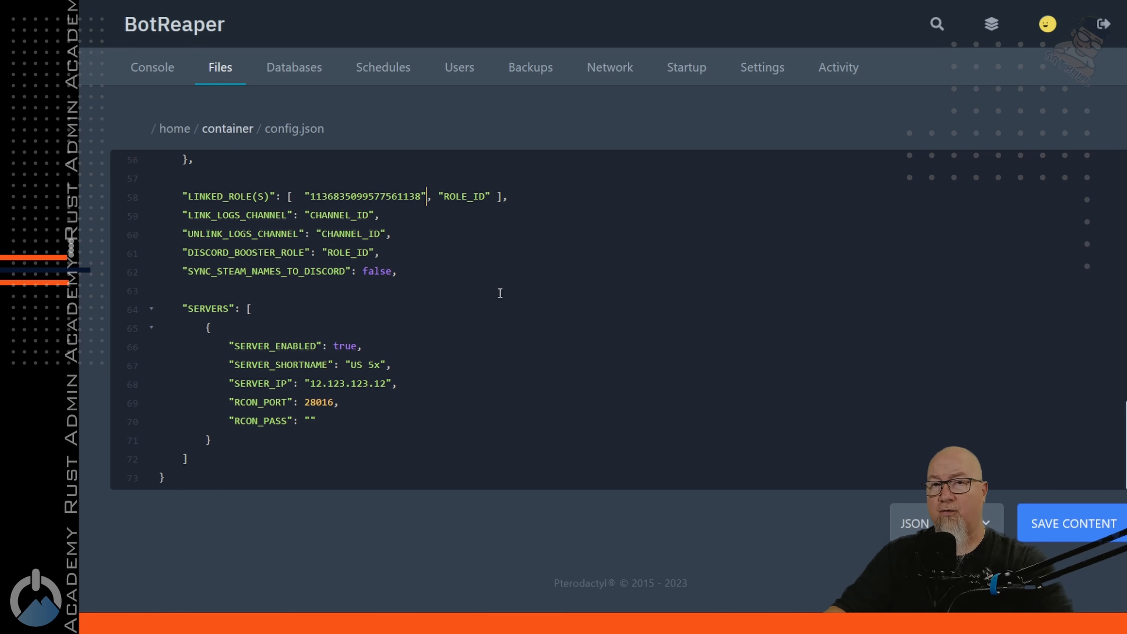
pyautogui.hotkey('shift', 'End')
pyautogui.hotkey('shift', 'Left')
pyautogui.hotkey('shift', 'Left')
pyautogui.hotkey('shift', 'Left')
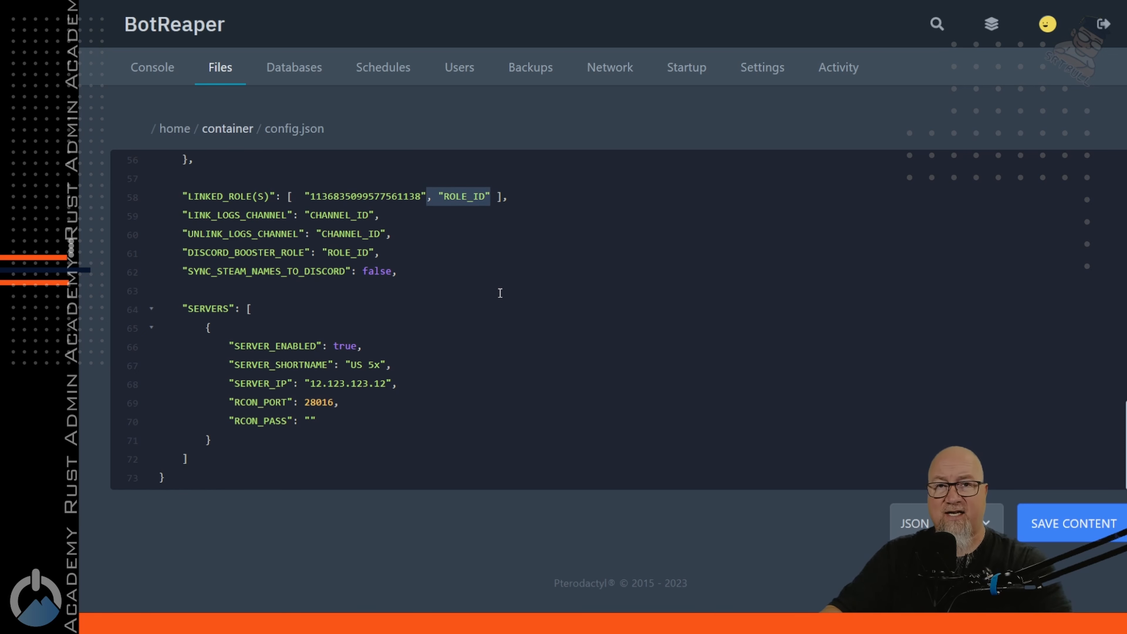
pyautogui.press('BackSpace')
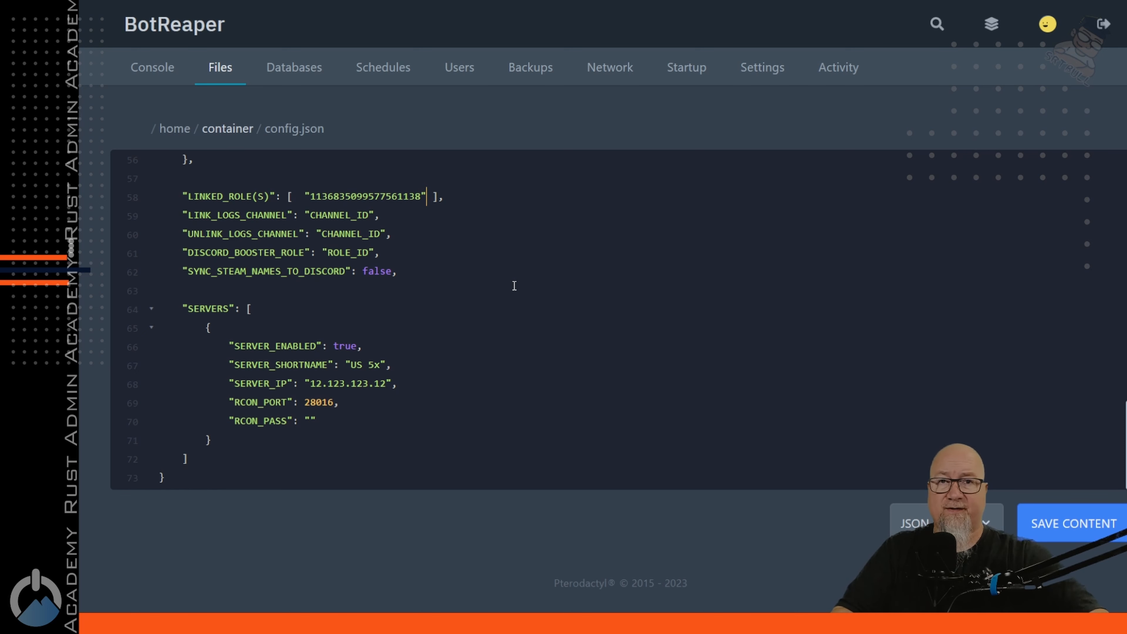
pyautogui.moveTo(183, 215); pyautogui.dragTo(446, 235)
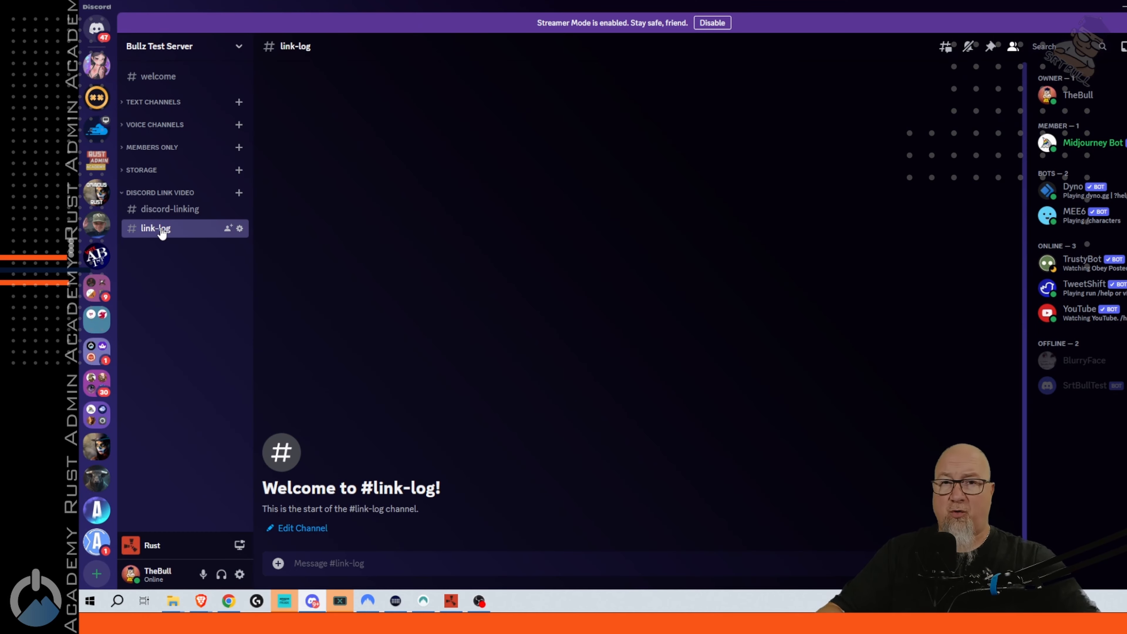
pyautogui.rightClick(162, 233)
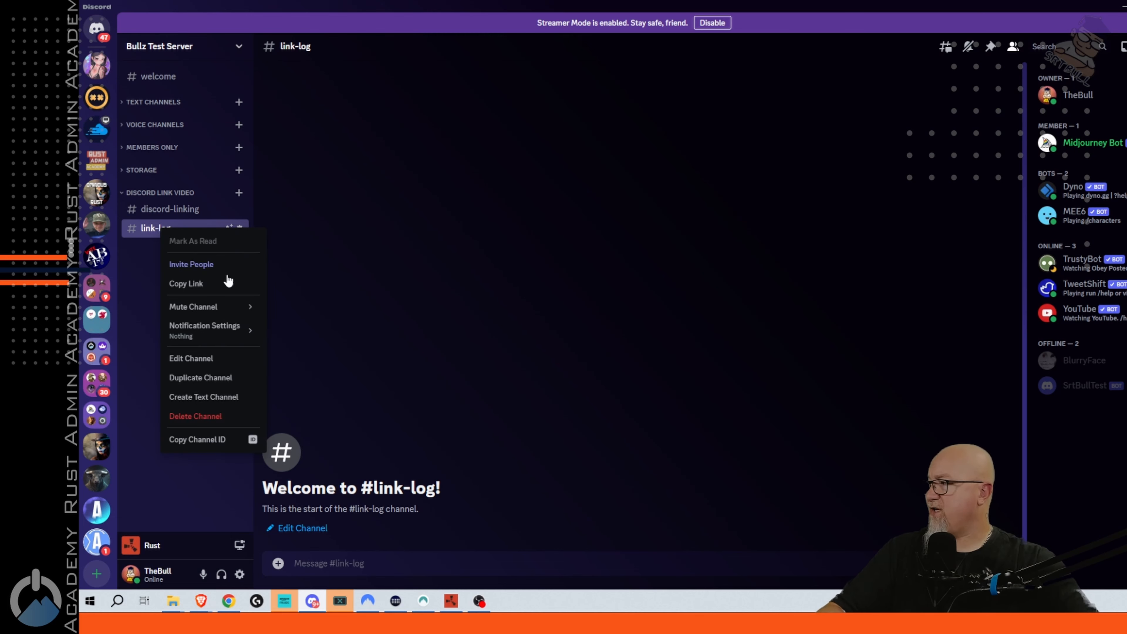
pyautogui.click(214, 439)
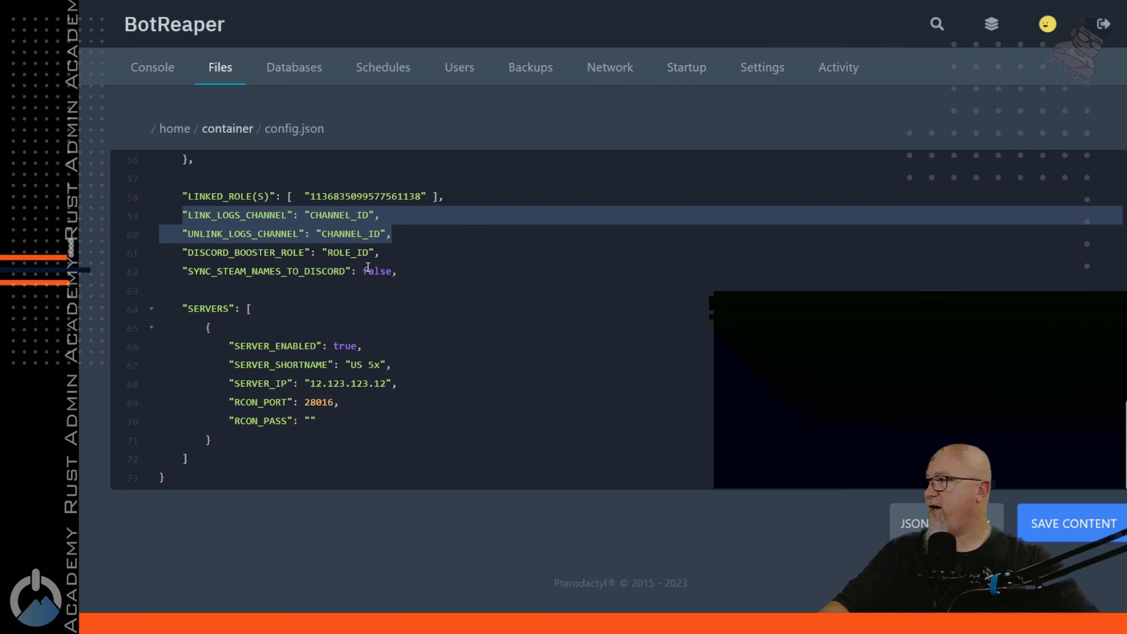
pyautogui.doubleClick(355, 215)
pyautogui.hotkey('ctrl', 'v')
pyautogui.doubleClick(349, 232)
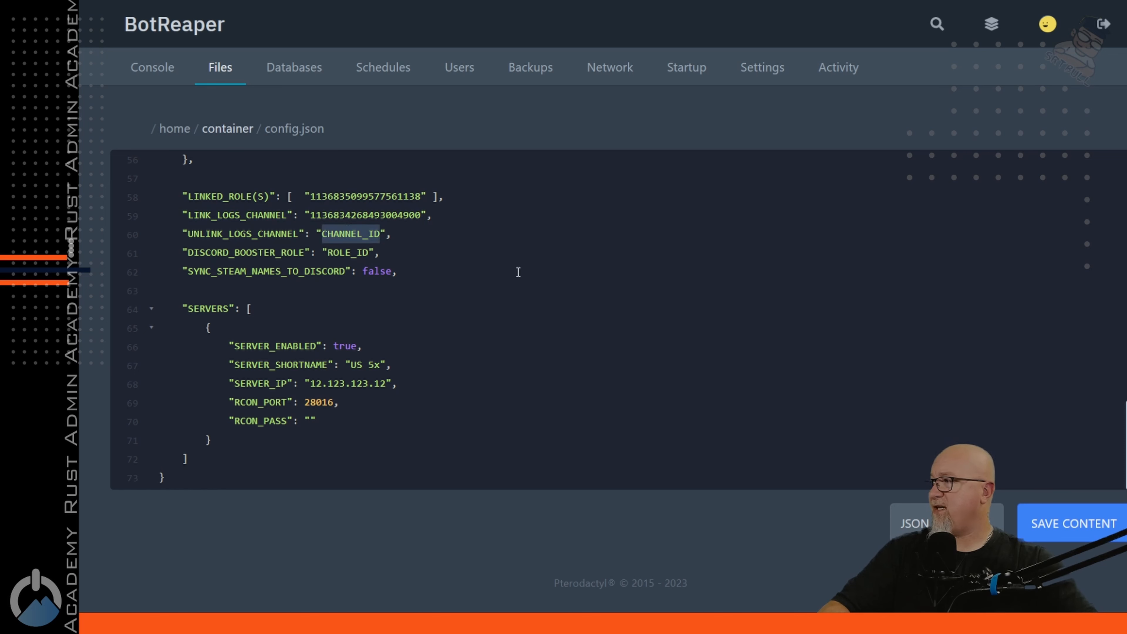
pyautogui.hotkey('ctrl', 'v')
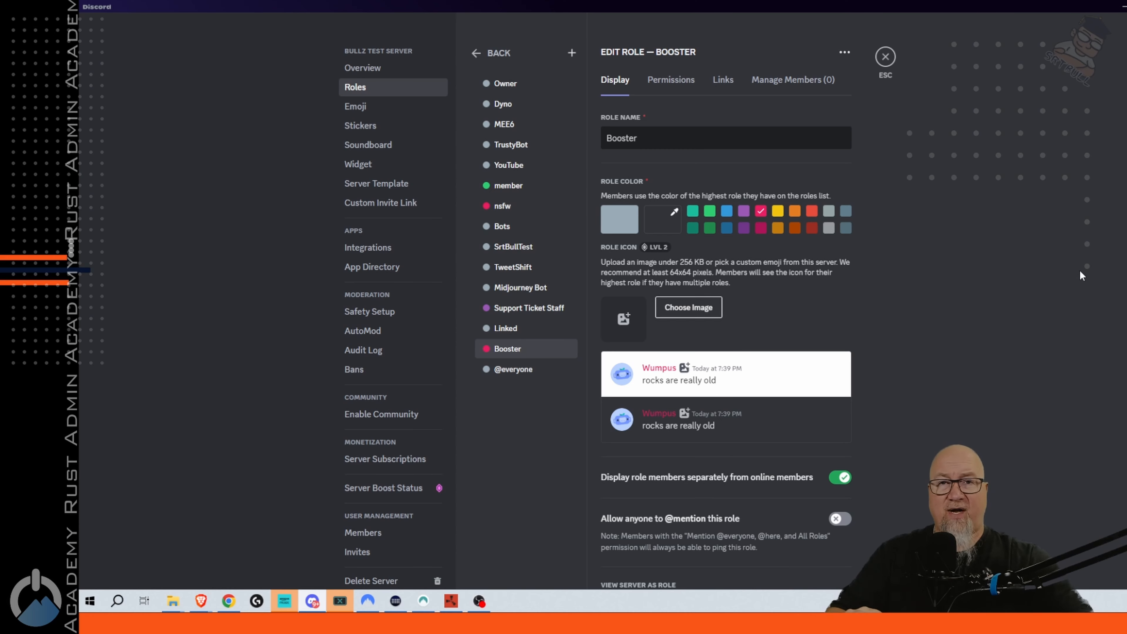
# Copy the new Booster role's ID from the roles list
pyautogui.rightClick(506, 350)
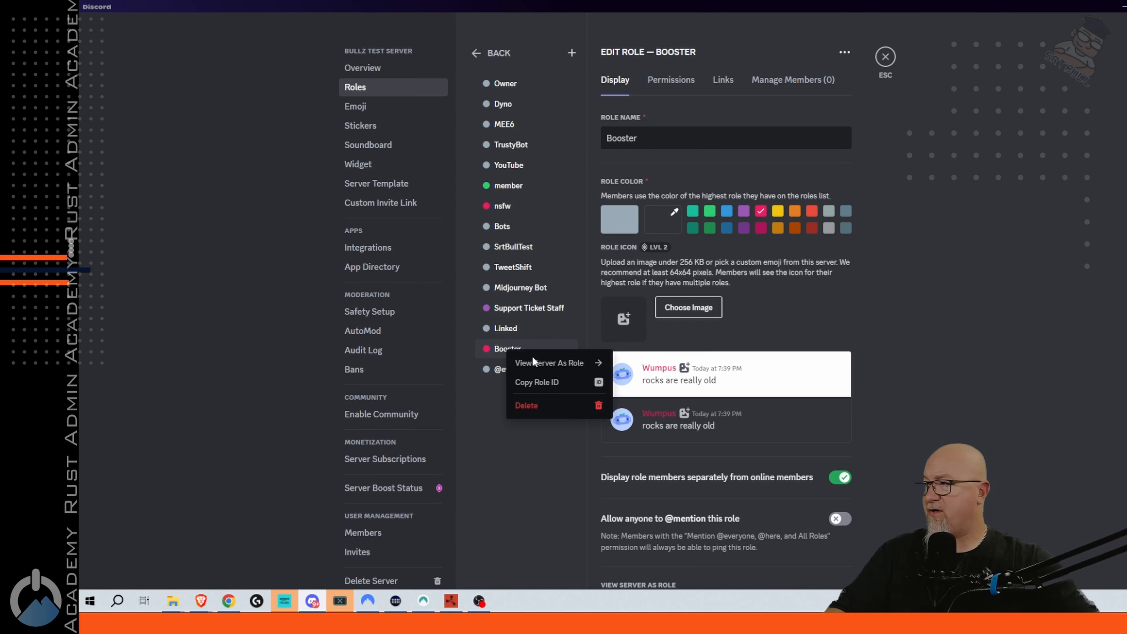
pyautogui.click(608, 383)
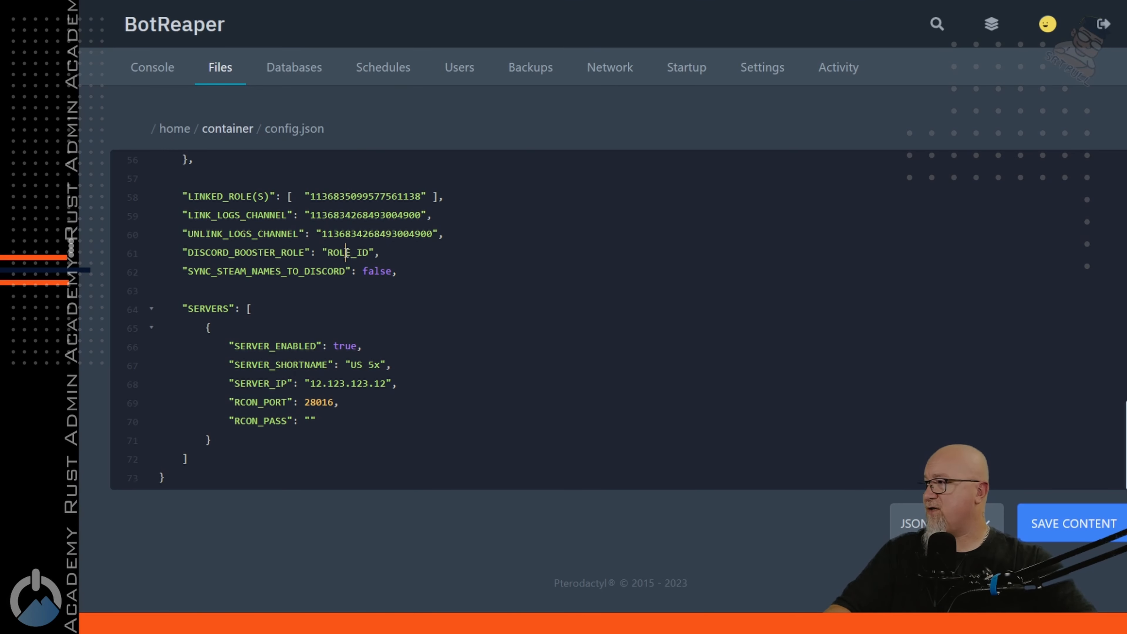
pyautogui.doubleClick(345, 252)
pyautogui.hotkey('ctrl', 'v')
pyautogui.press('Down')
pyautogui.hotkey('shift', 'Home')
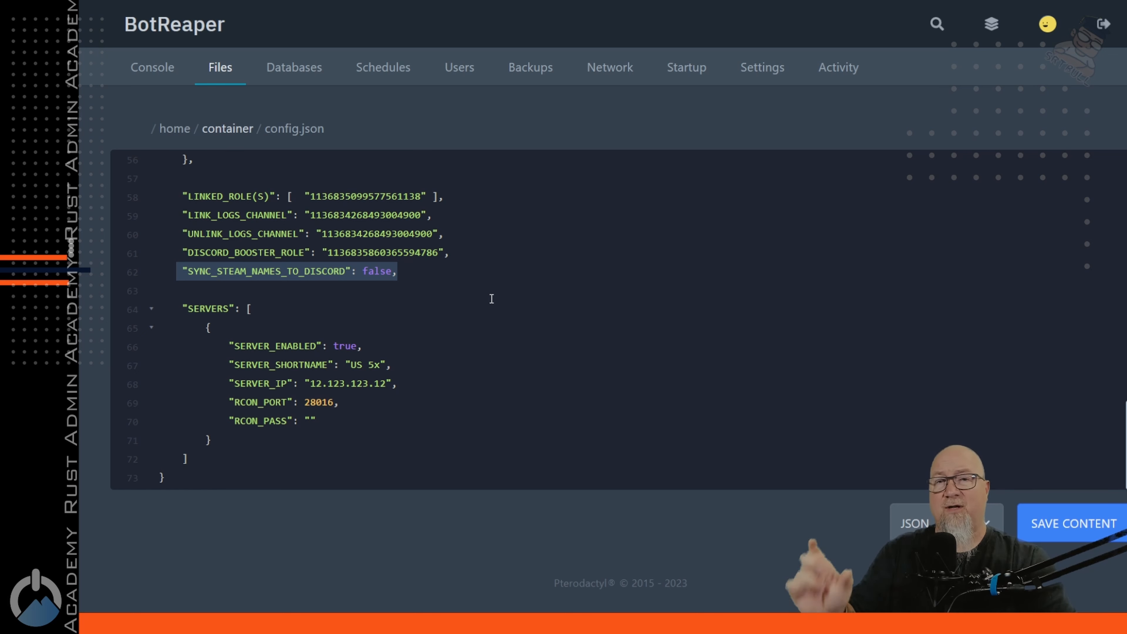
# Replace the SERVERS block with SrtBull Test Rust Server, 64.40.8.66, RCON port 30002 and password, then save config.json
pyautogui.moveTo(182, 308); pyautogui.dragTo(468, 433)
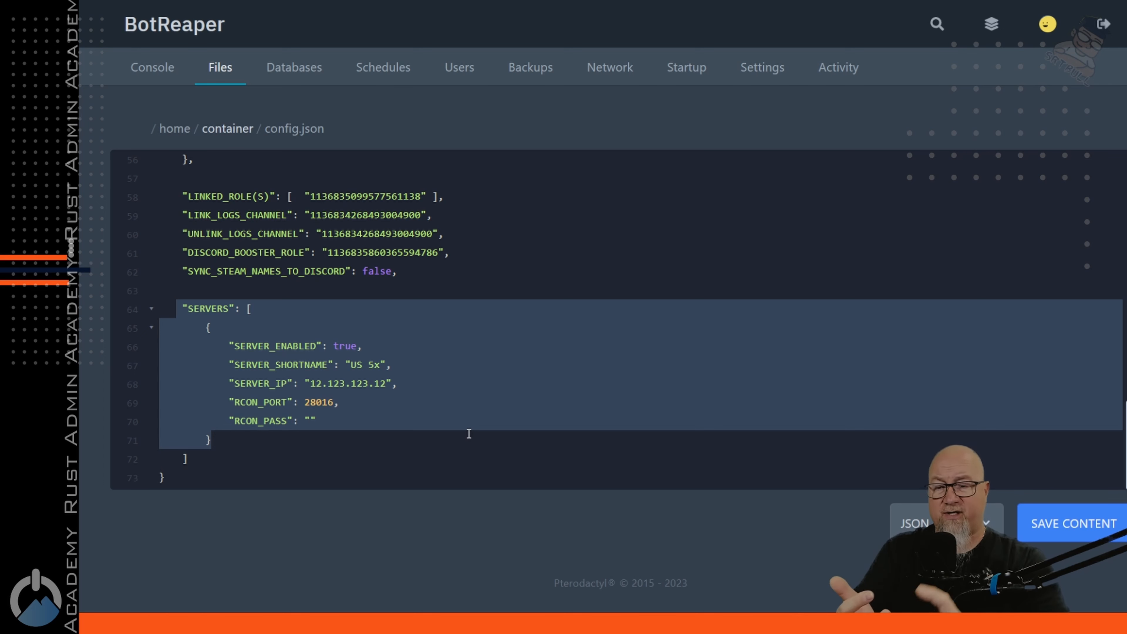
pyautogui.hotkey('ctrl', 'v')
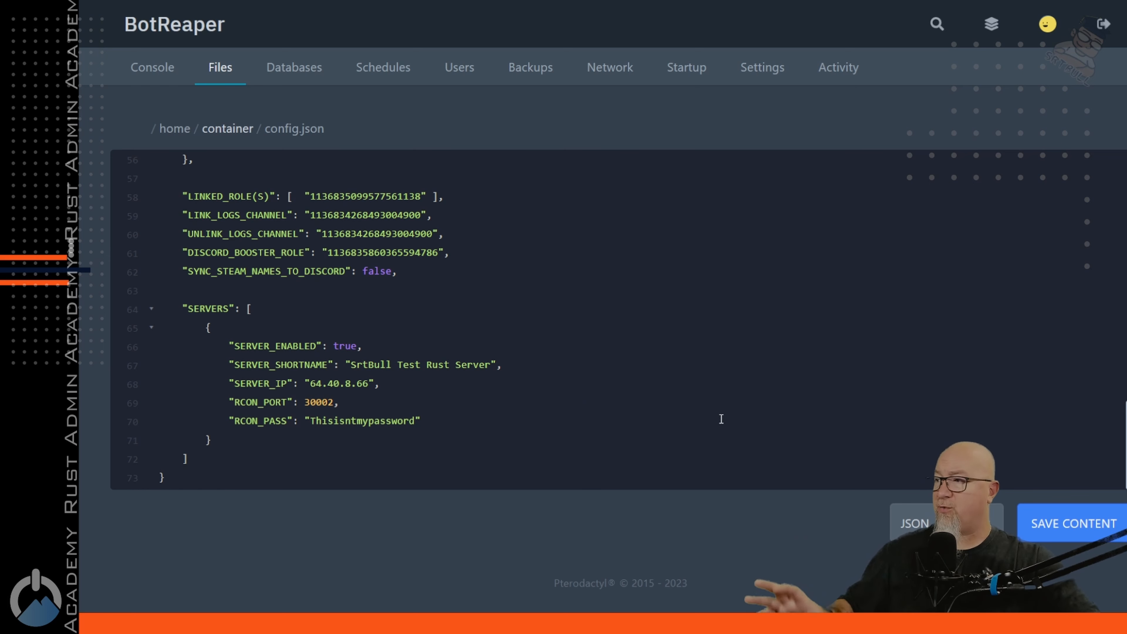
pyautogui.click(1072, 523)
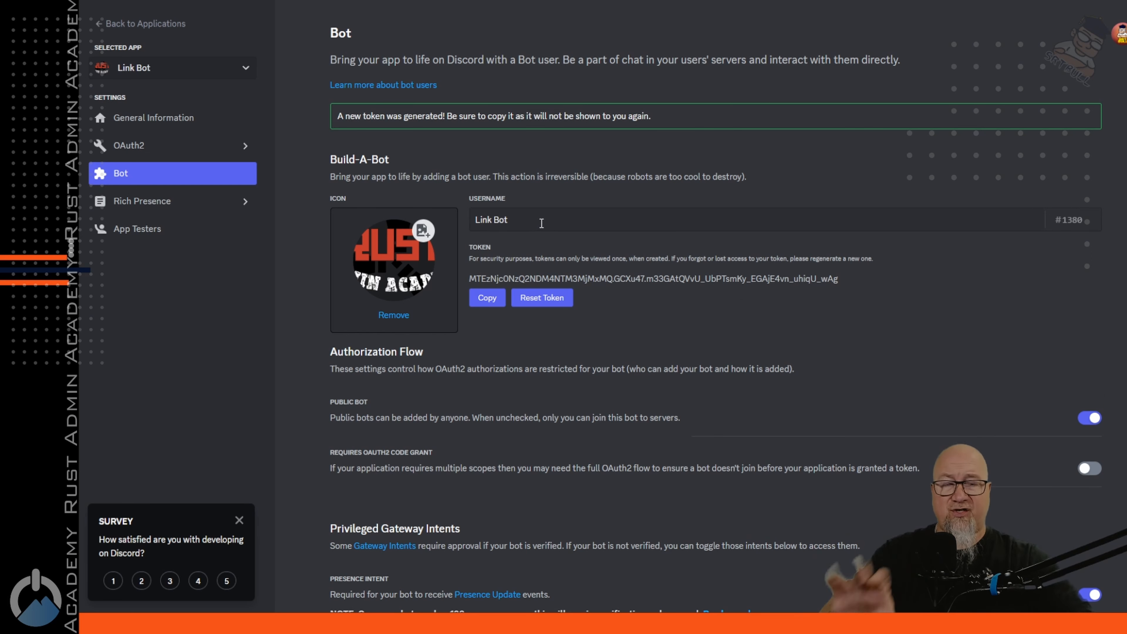
# Switch from the Link Bot page over to Discord
pyautogui.hotkey('alt', 'Tab')
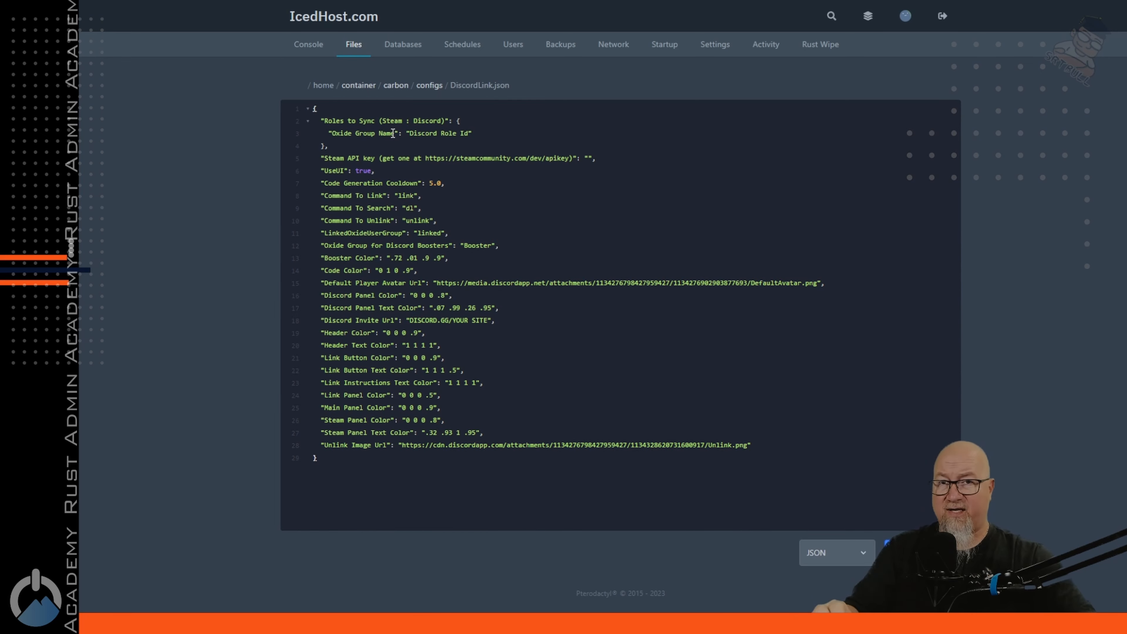
# Overwrite the 'Oxide Group Name' placeholder in DiscordLink.json with discordlinked
pyautogui.moveTo(396, 133); pyautogui.dragTo(332, 138)
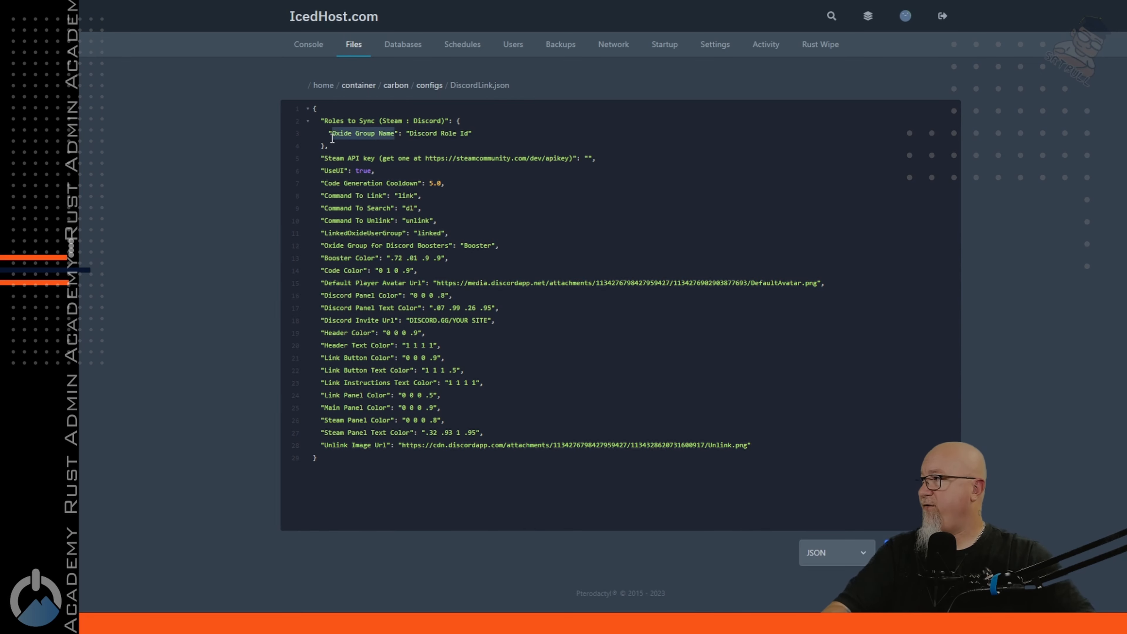
pyautogui.write('discordlinked')
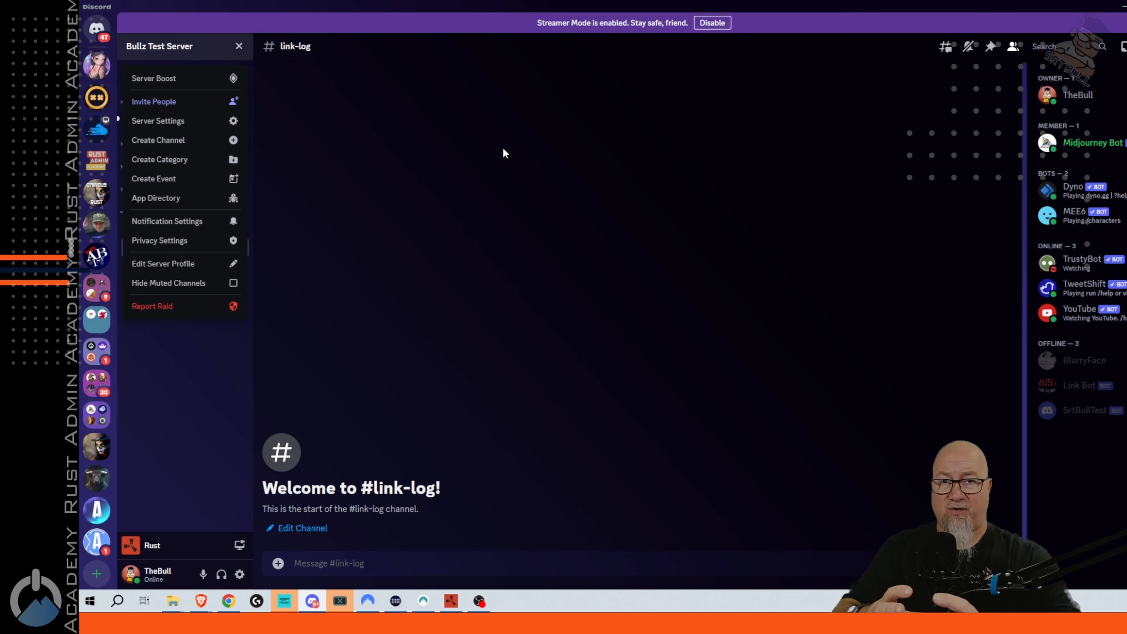
# Copy the Linked role's ID from the Discord server's Roles settings
pyautogui.click(239, 46)
pyautogui.click(239, 46)
pyautogui.click(157, 120)
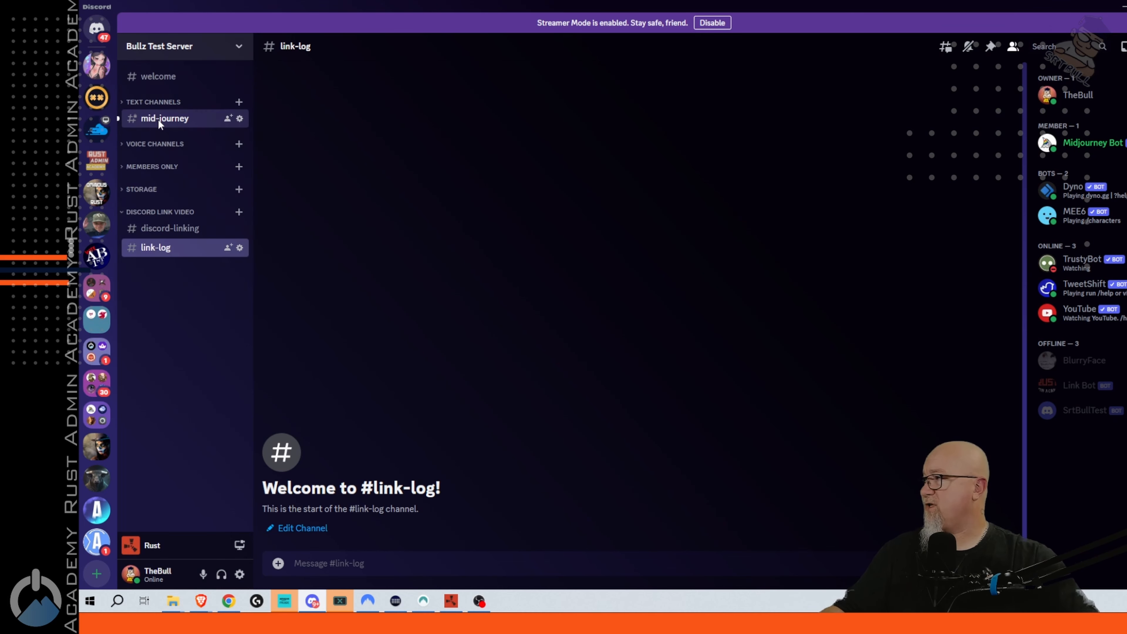
pyautogui.click(378, 84)
pyautogui.scroll(-5, 553, 452)
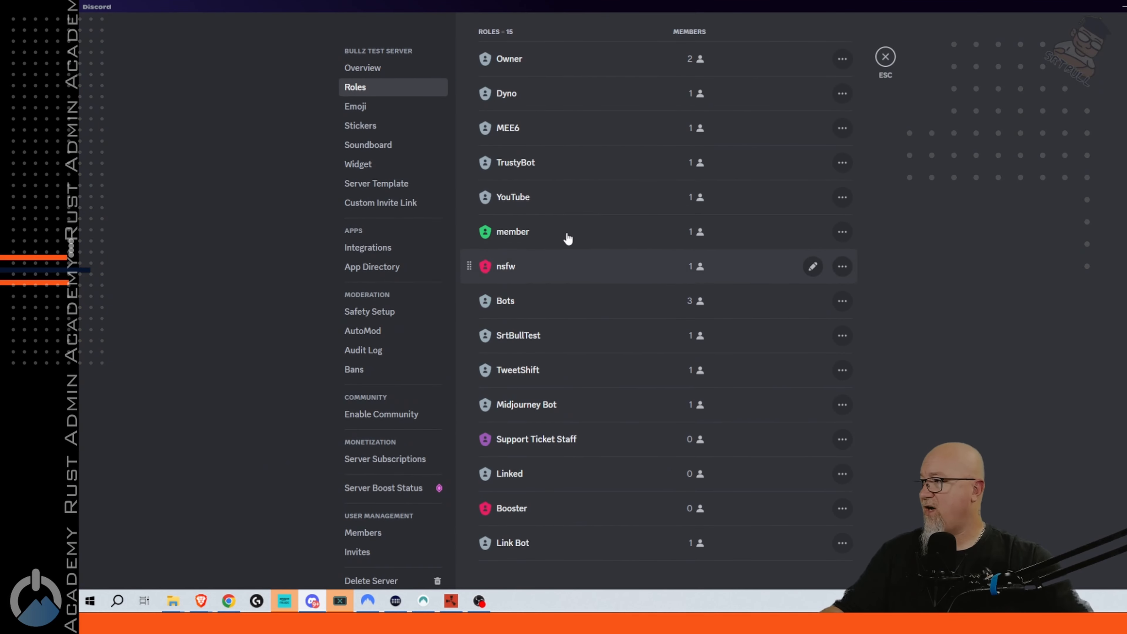
pyautogui.rightClick(530, 476)
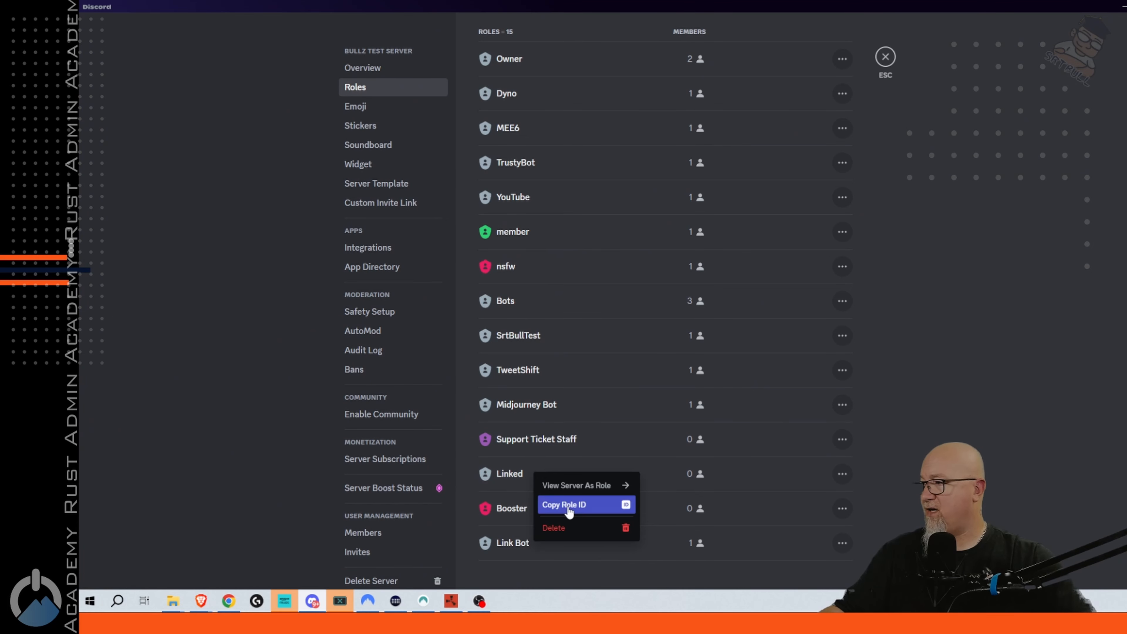
pyautogui.click(625, 509)
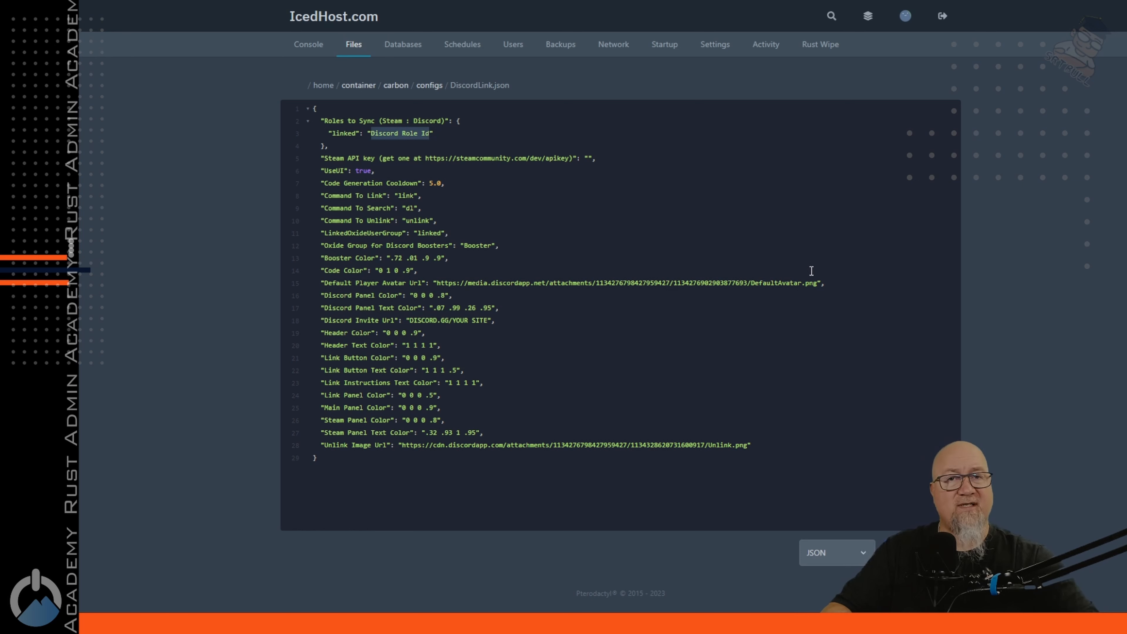
pyautogui.hotkey('ctrl', 'v')
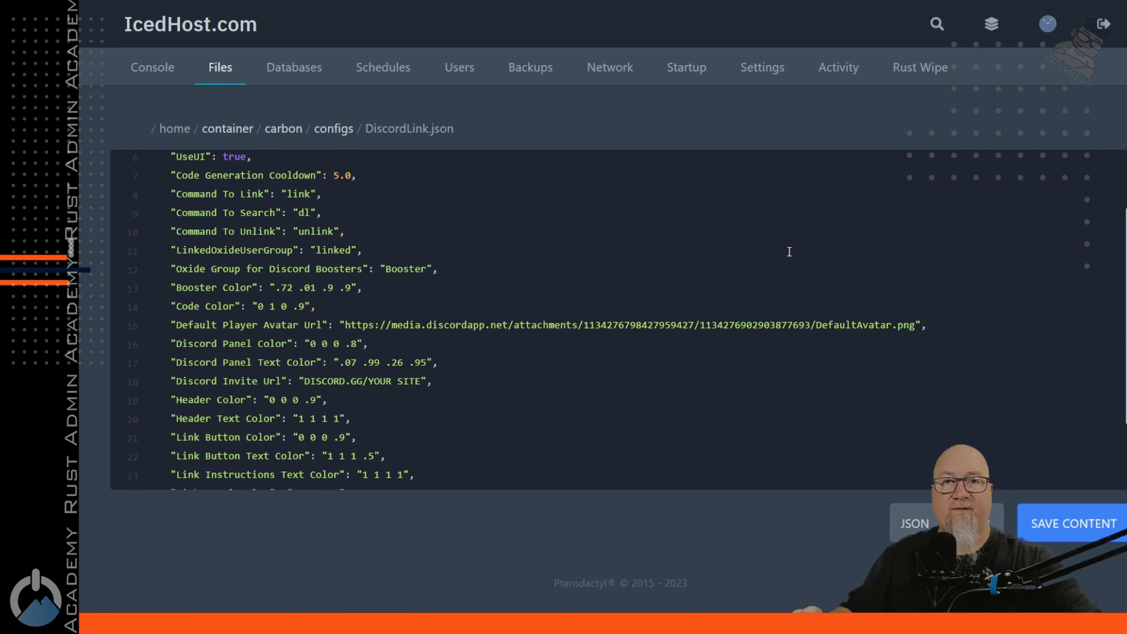
pyautogui.scroll(-3, 790, 252)
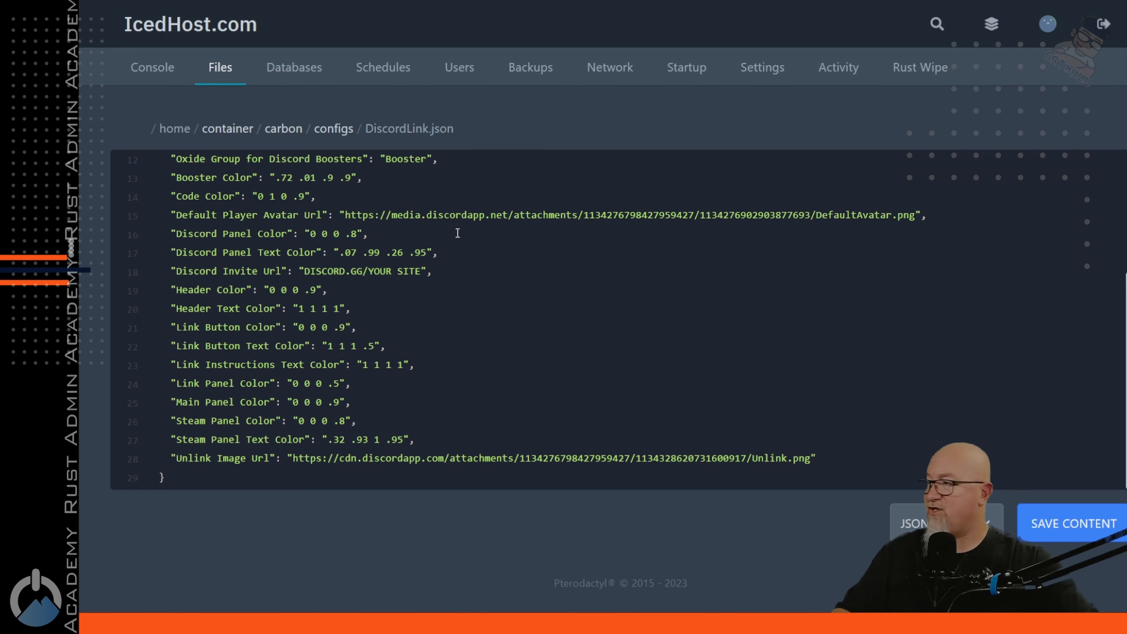
pyautogui.moveTo(182, 271); pyautogui.dragTo(499, 271)
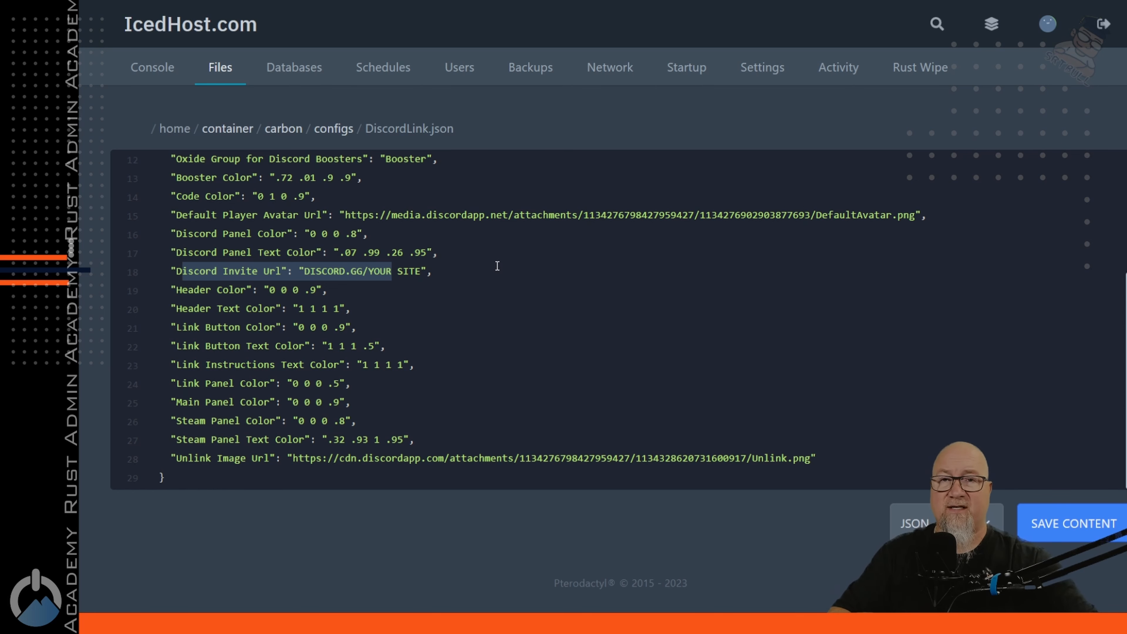
pyautogui.hotkey('ctrl', 'v')
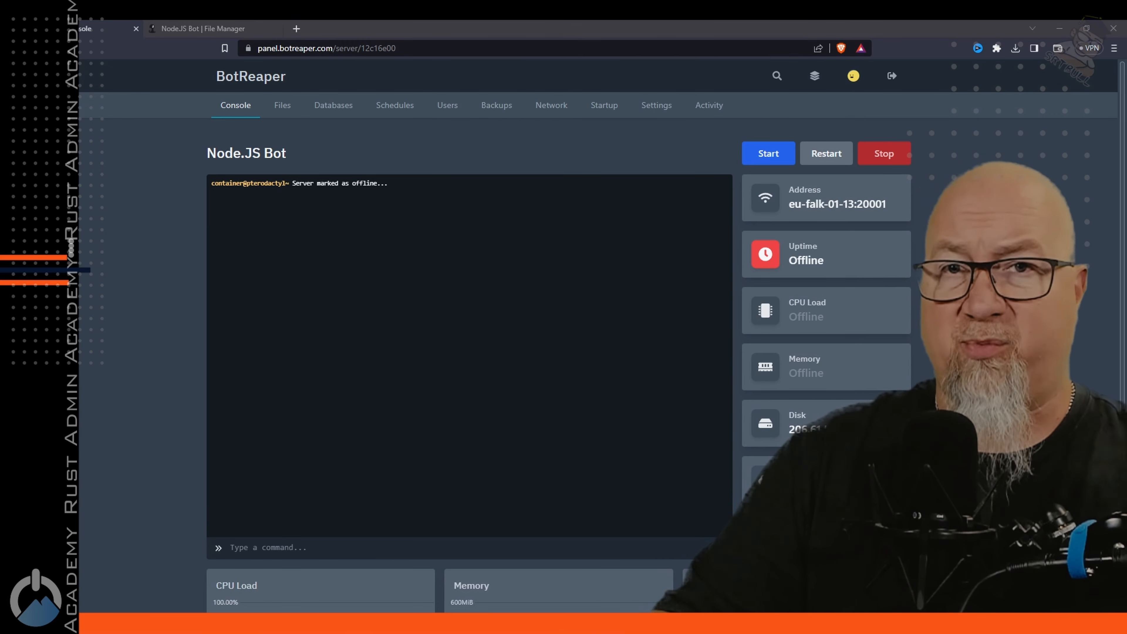
# Start the BotReaper Node.JS bot, check its startup messages, then generate an in-game link code
pyautogui.click(768, 153)
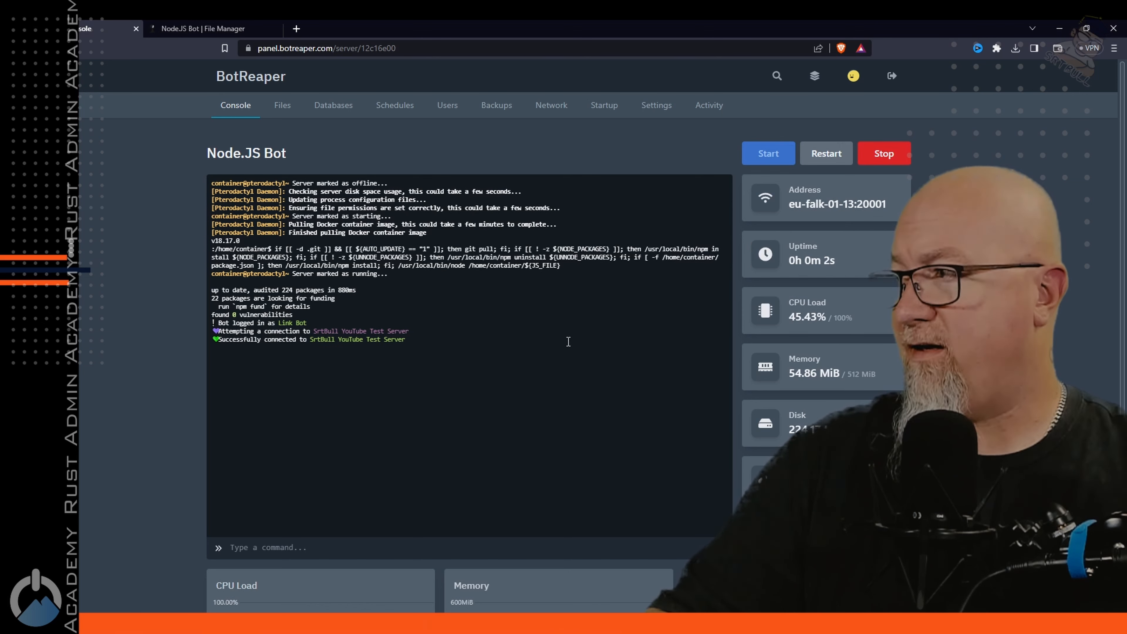
pyautogui.moveTo(419, 340); pyautogui.dragTo(304, 323)
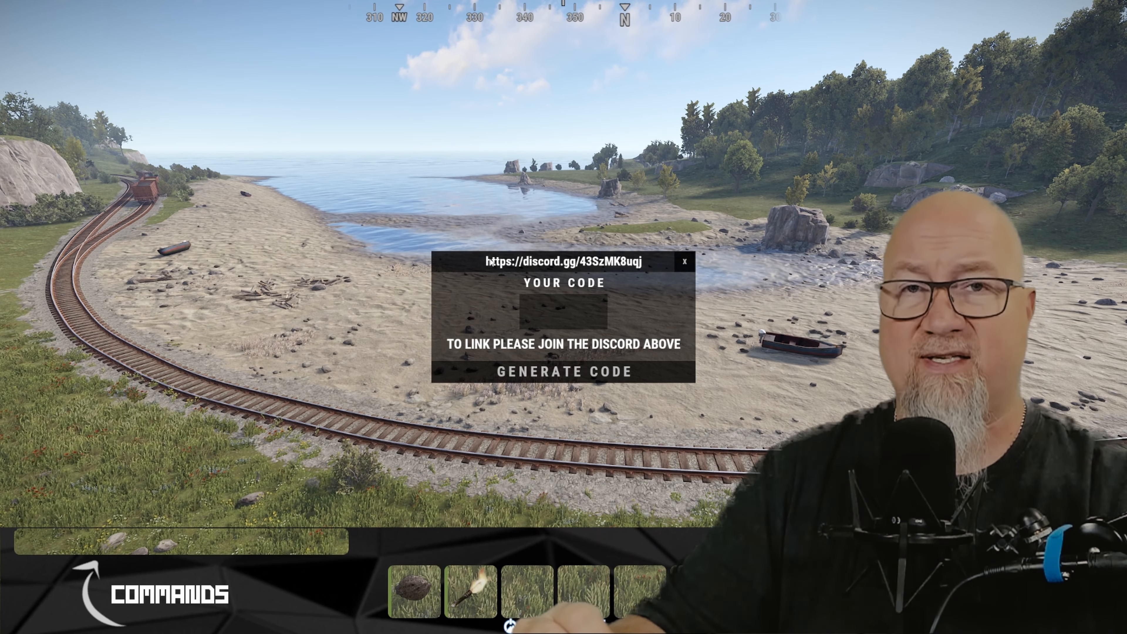
pyautogui.click(562, 372)
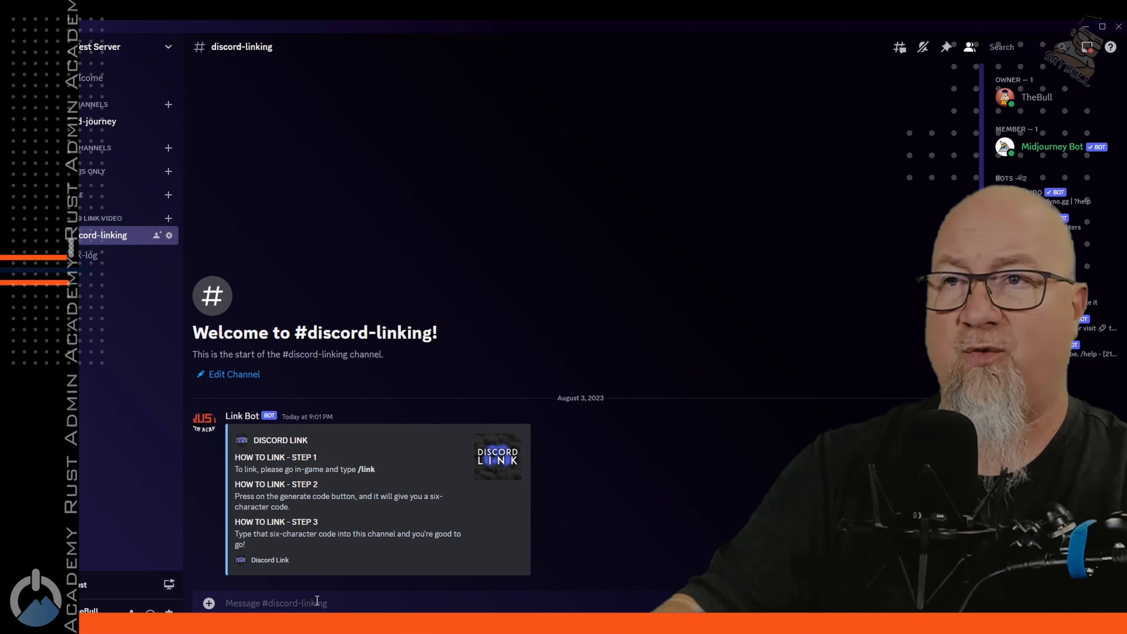
# Send the six-character link code in #discord-linking and verify the owner's Linked role
pyautogui.write('96GU2C')
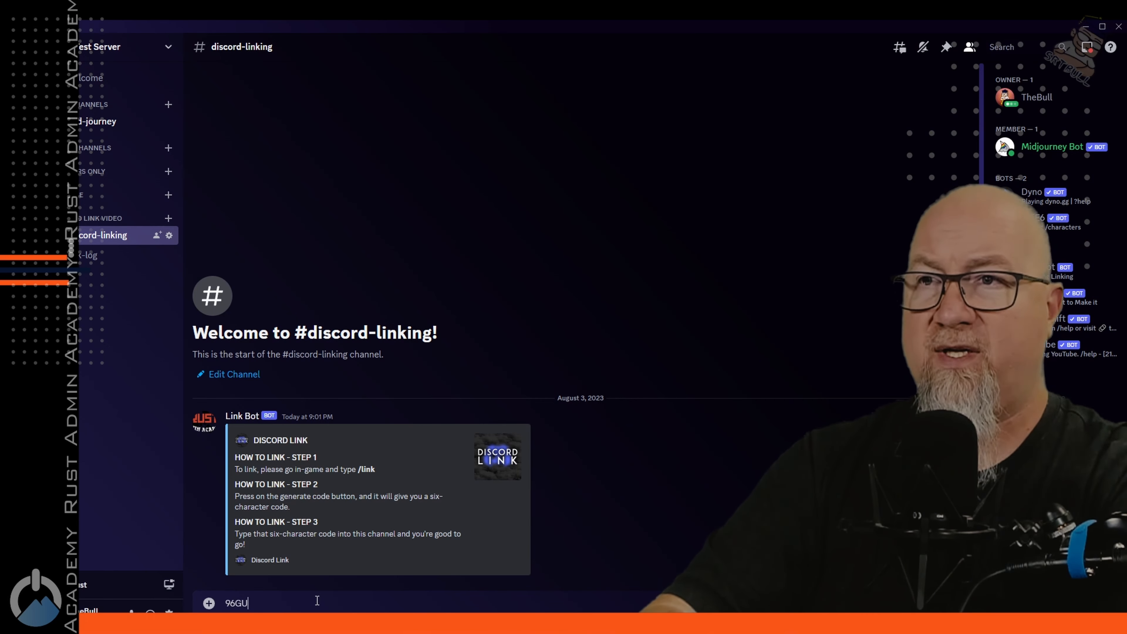
pyautogui.press('Return')
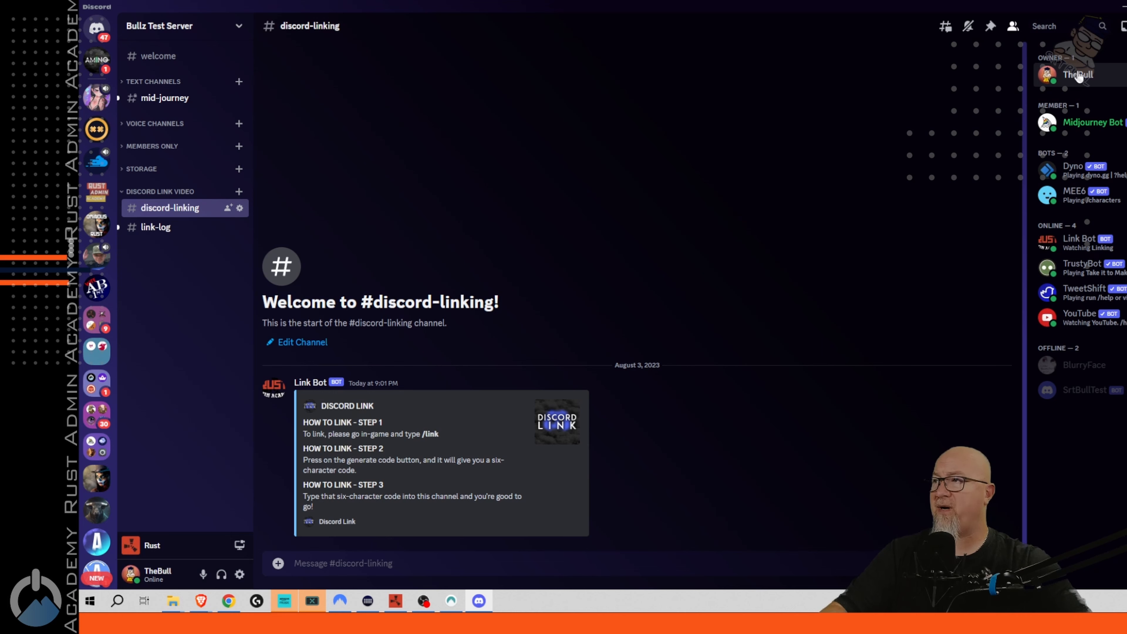
pyautogui.click(1078, 74)
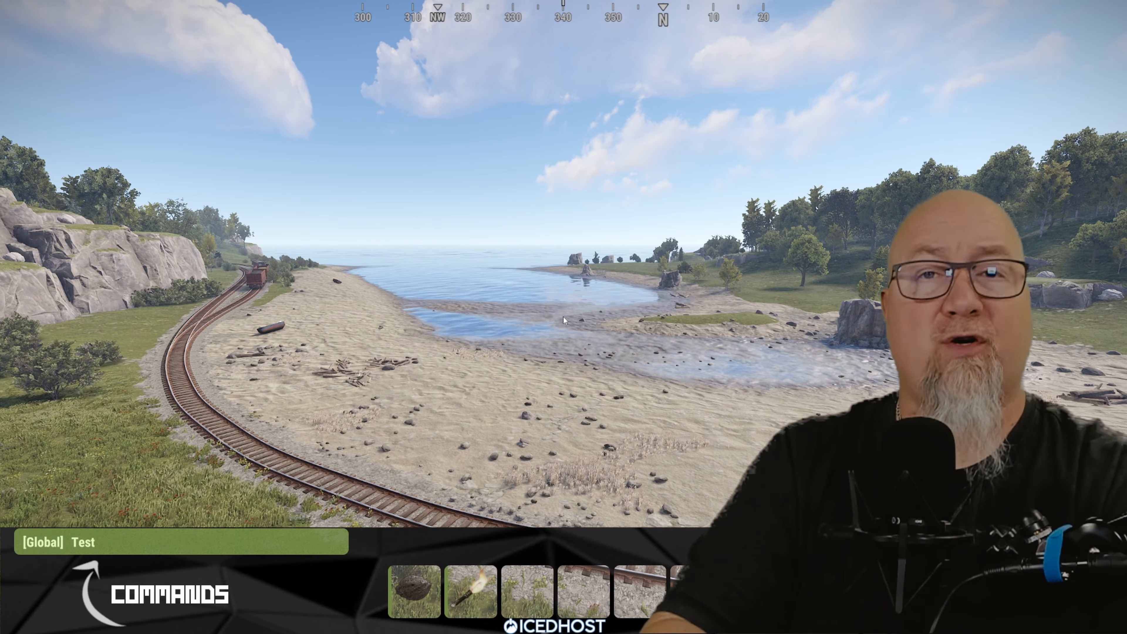
# Send the 'Test' message to global chat in Rust
pyautogui.press('Return')
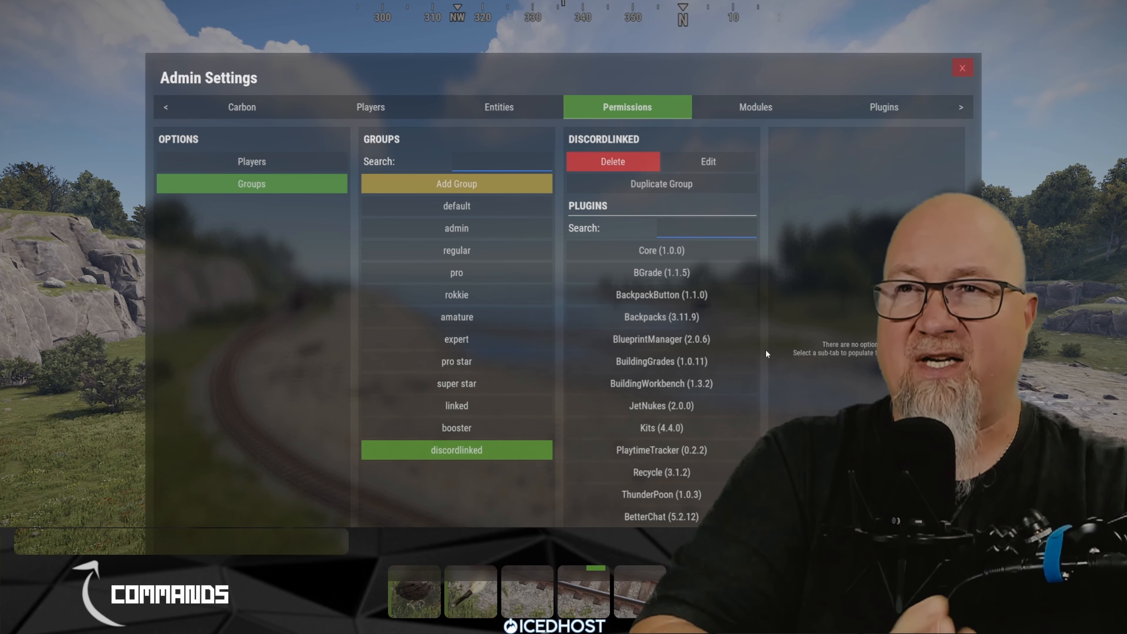
# Grant the linked group a BlueprintManager (2.0.6) permission in Admin Settings
pyautogui.click(692, 253)
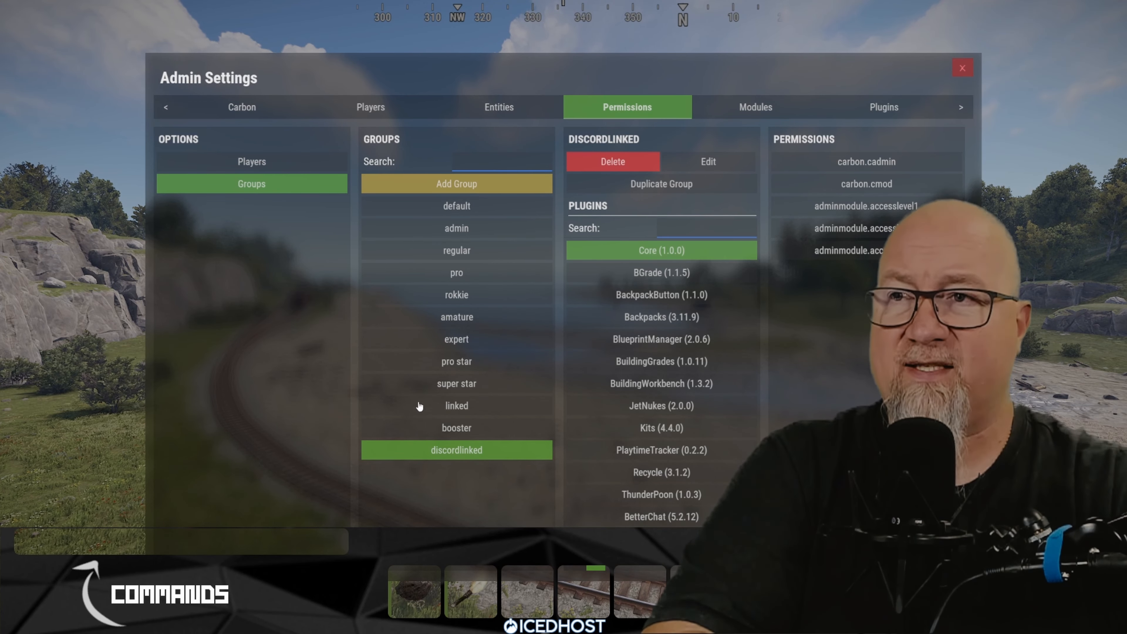
pyautogui.click(459, 409)
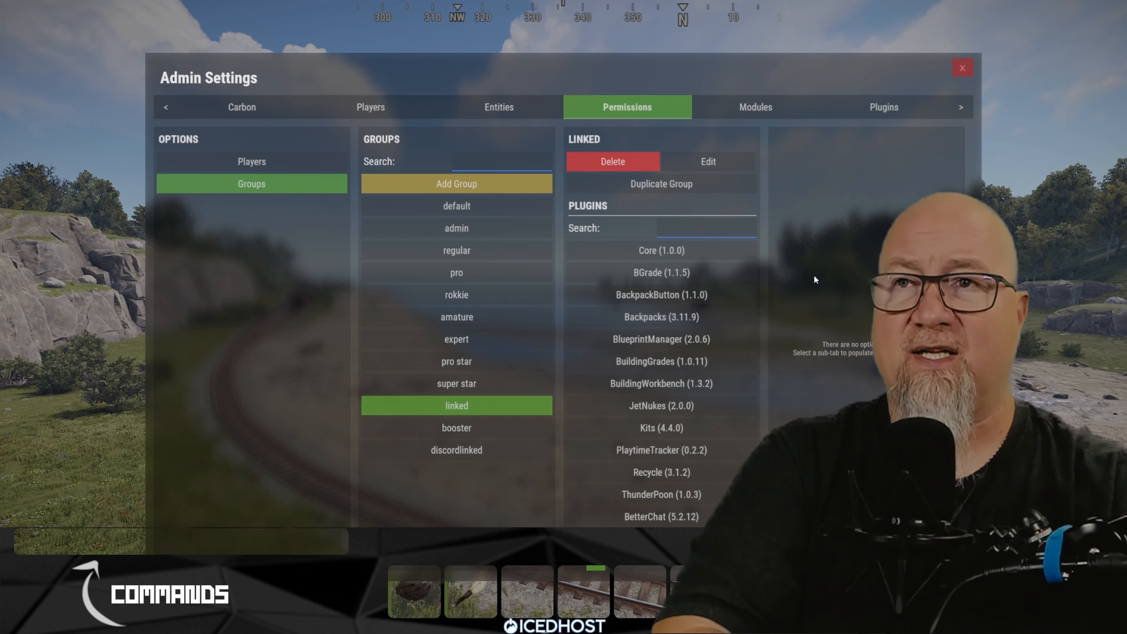
pyautogui.click(646, 342)
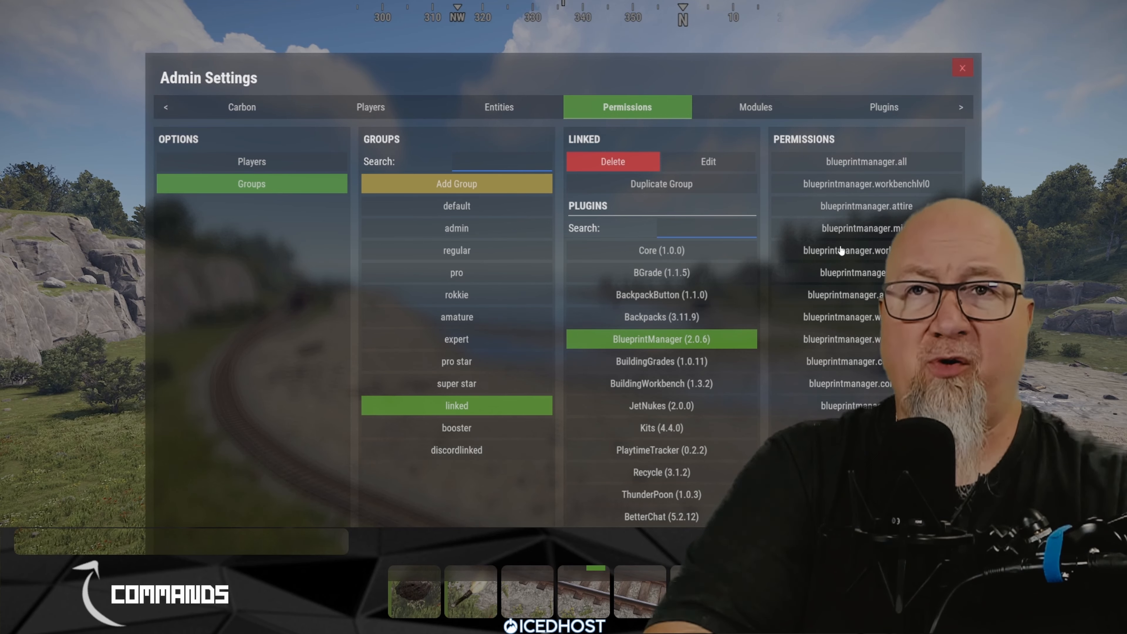
pyautogui.click(842, 251)
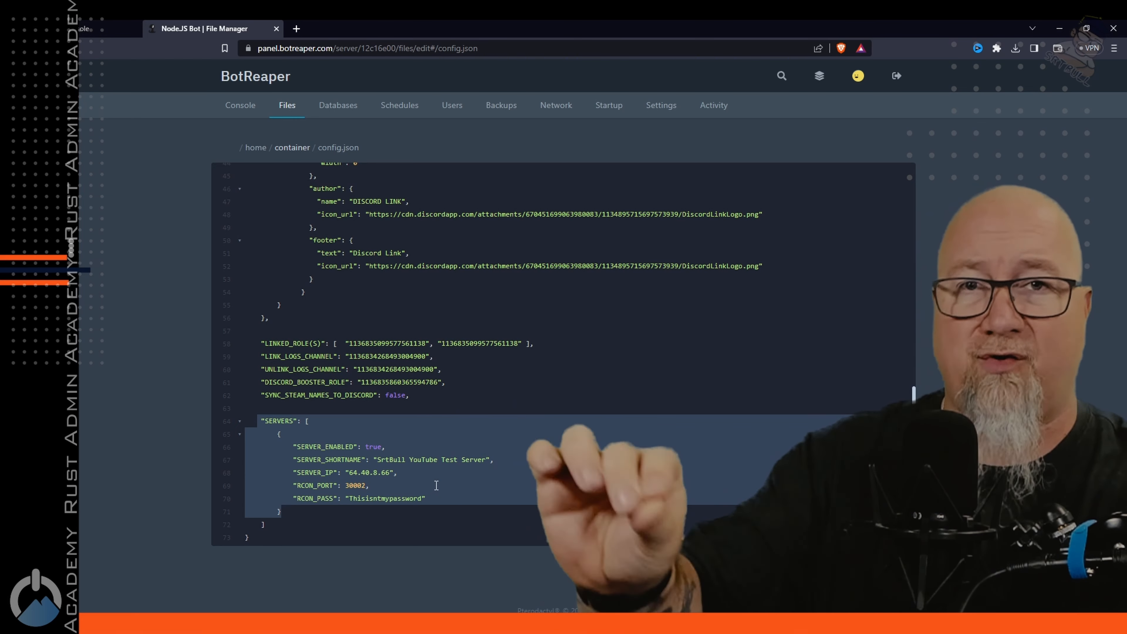
# Duplicate the existing server block in config.json's SERVERS list, pasting a copy directly below it
pyautogui.click(318, 424)
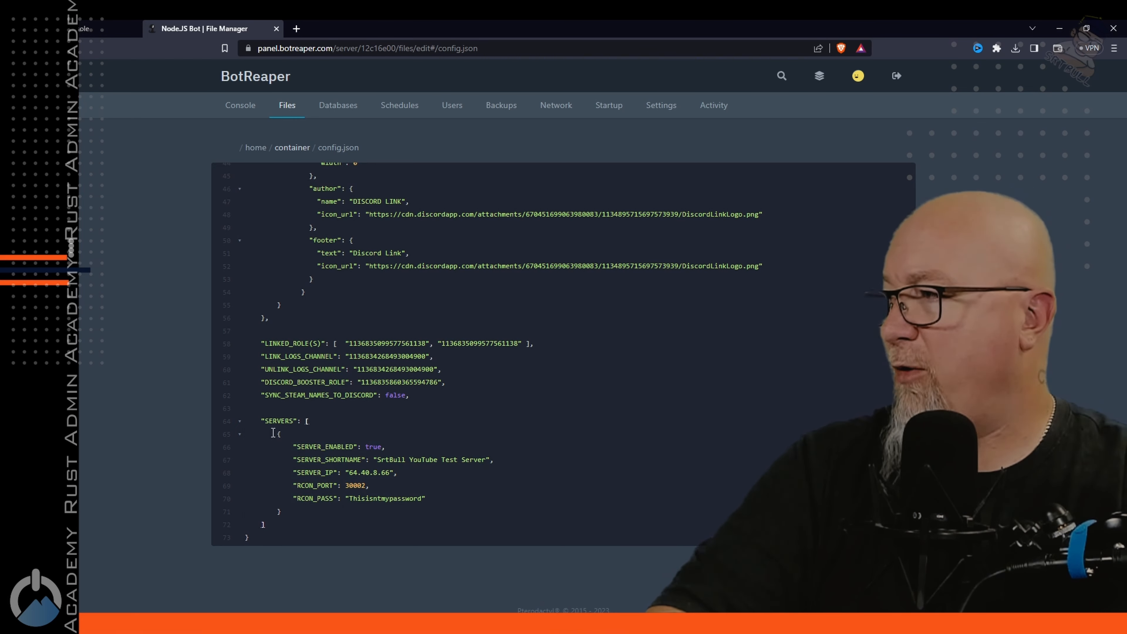
pyautogui.moveTo(272, 433); pyautogui.dragTo(328, 505)
pyautogui.hotkey('ctrl', 'c')
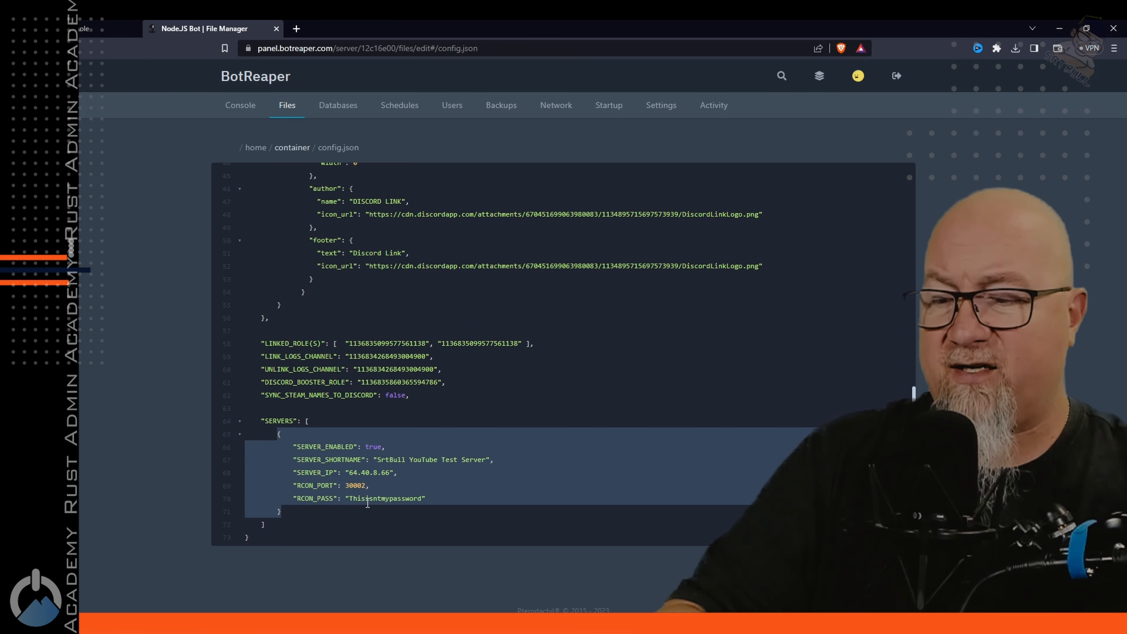
pyautogui.click(279, 511)
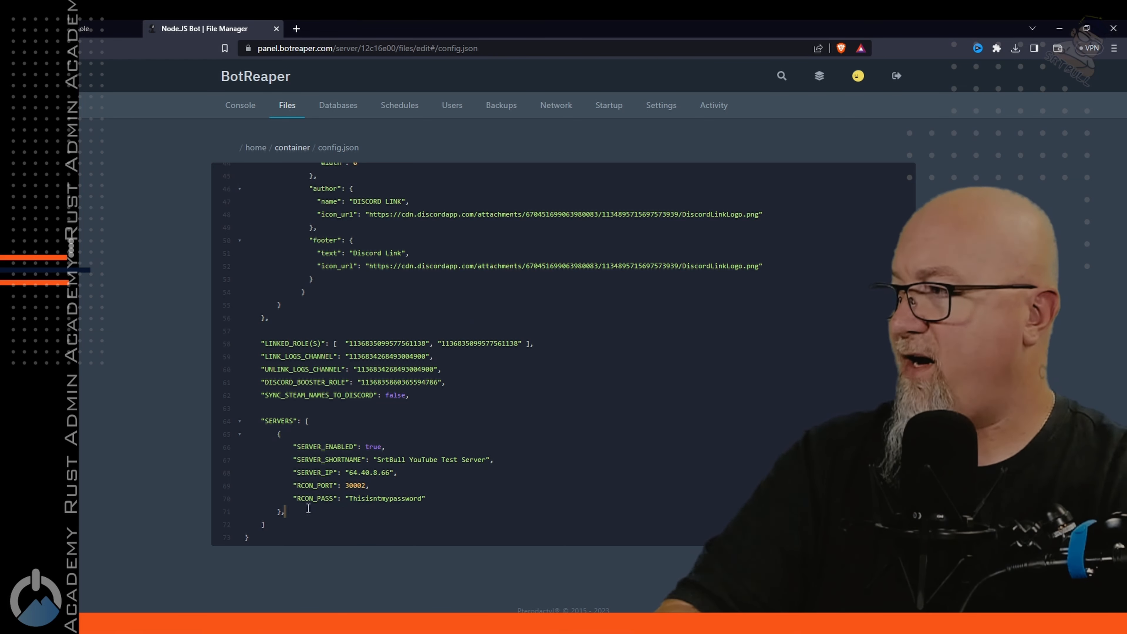
pyautogui.press('Return')
pyautogui.hotkey('ctrl', 'v')
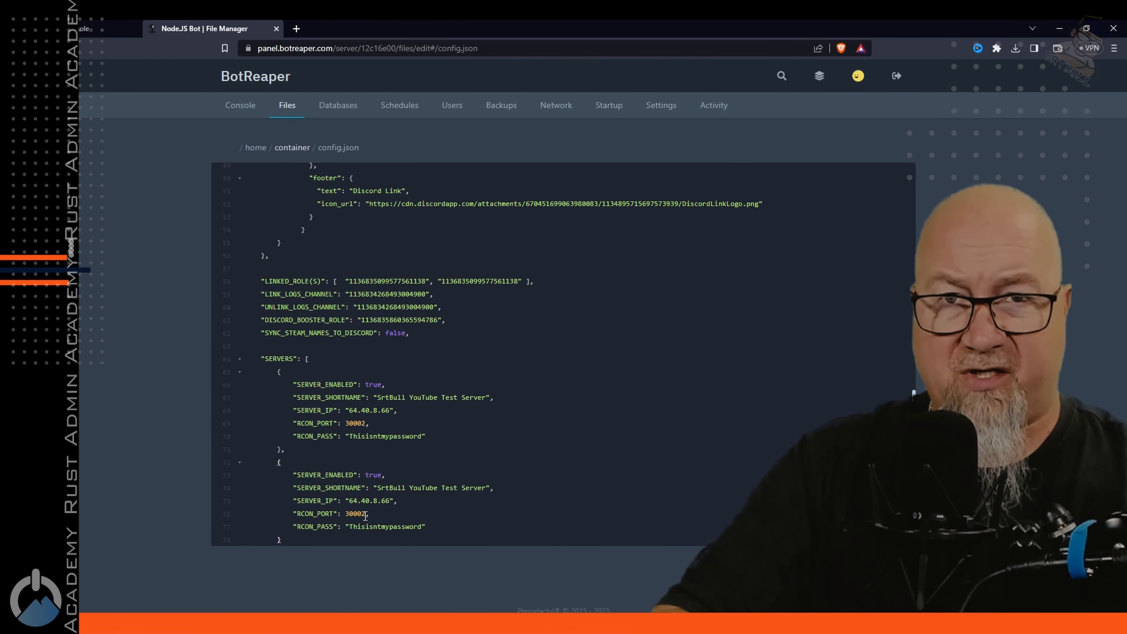
pyautogui.scroll(-1, 382, 475)
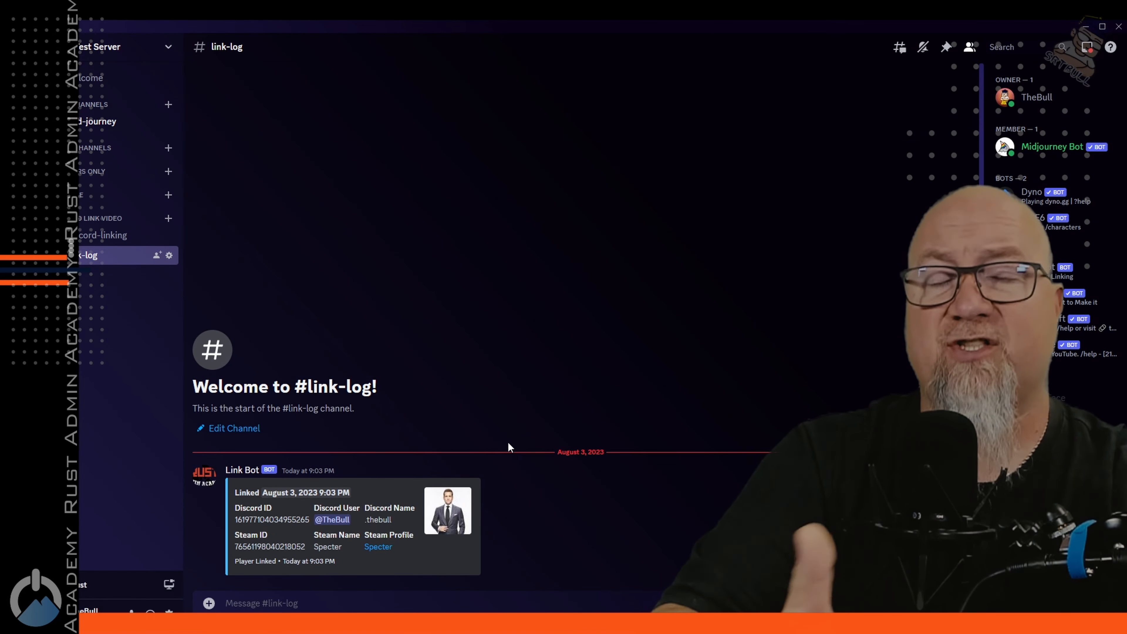
# Inspect Link Bot's player-linked entry in #link-log, then return to #discord-linking
pyautogui.moveTo(512, 457); pyautogui.dragTo(490, 573)
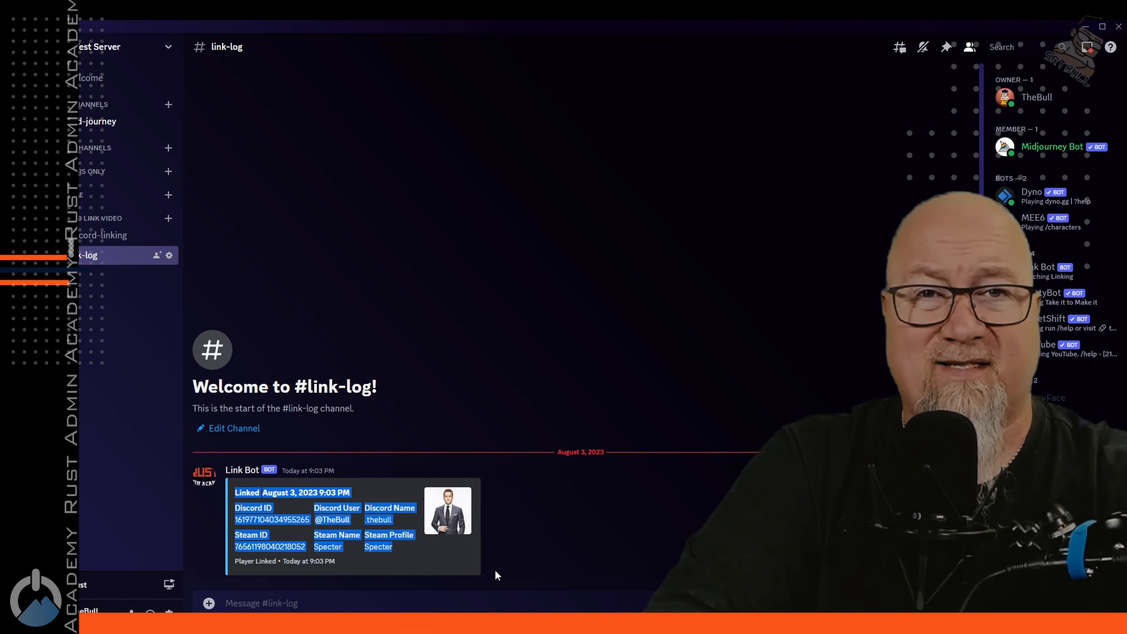
pyautogui.click(492, 569)
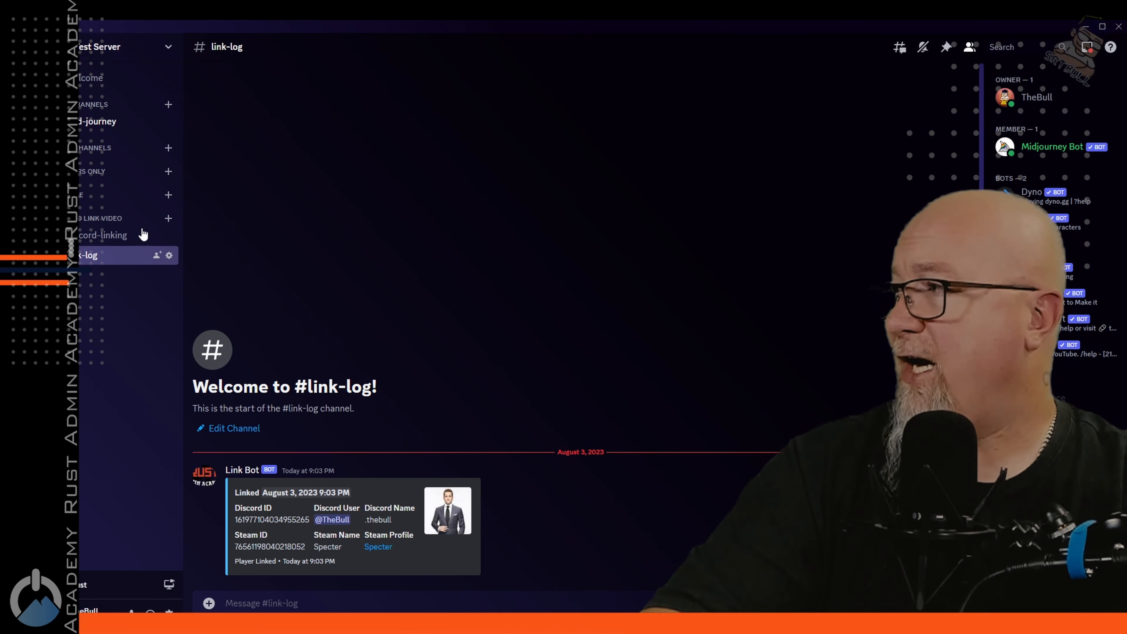
pyautogui.click(102, 237)
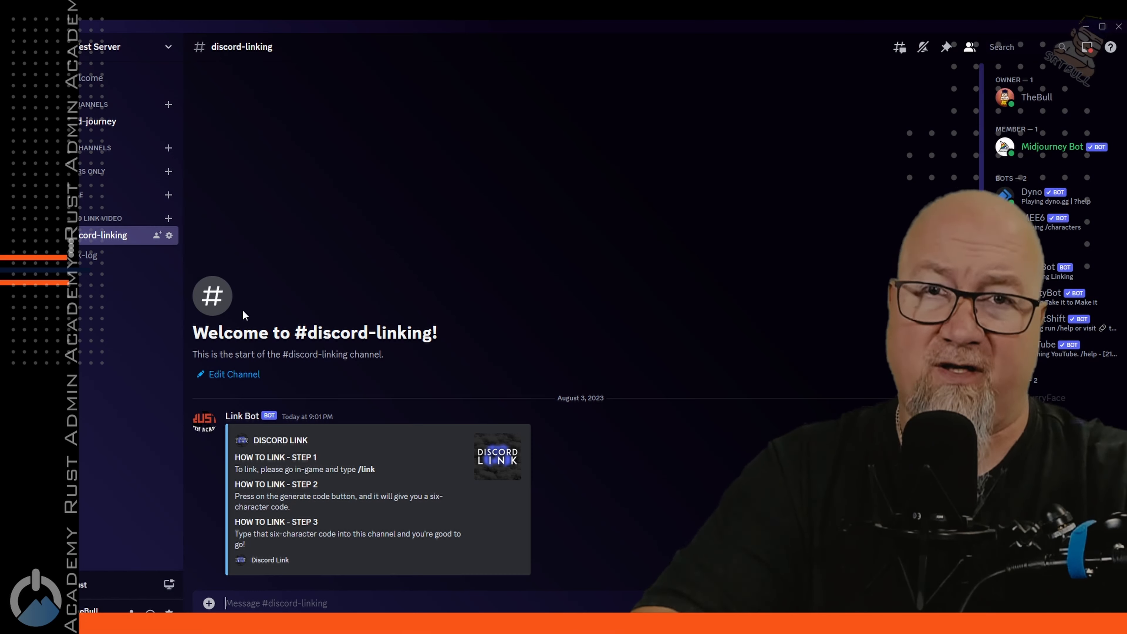